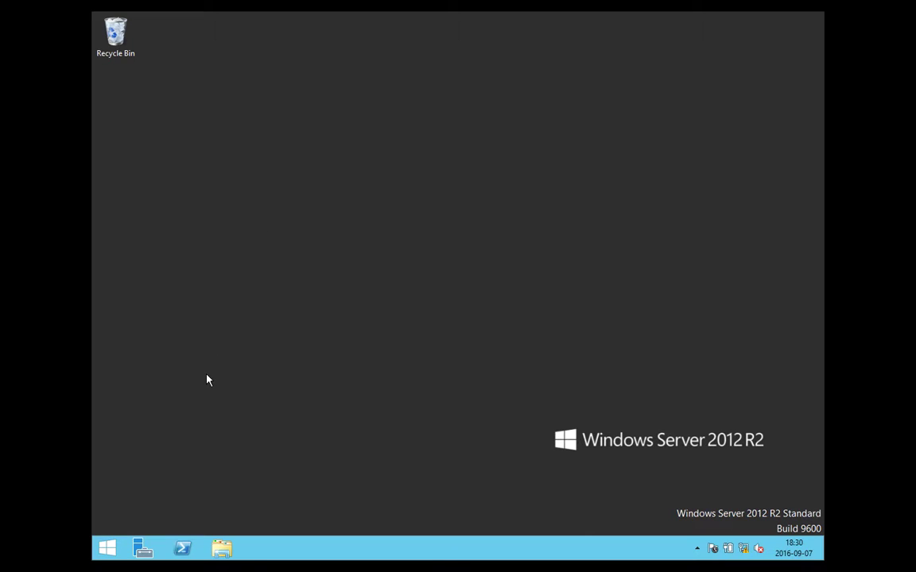
Step: Open Event Viewer from the Administrative Tools folder
key("super")
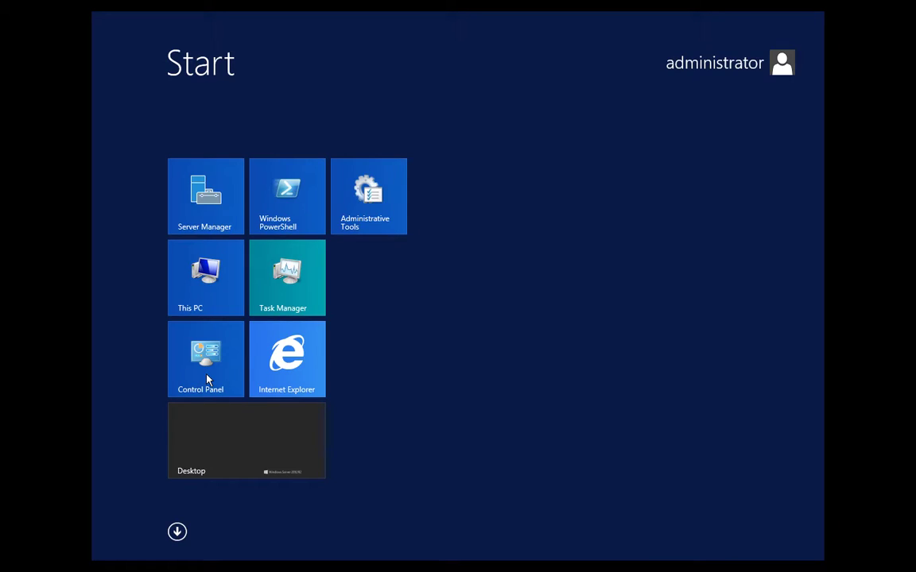
type("event vi")
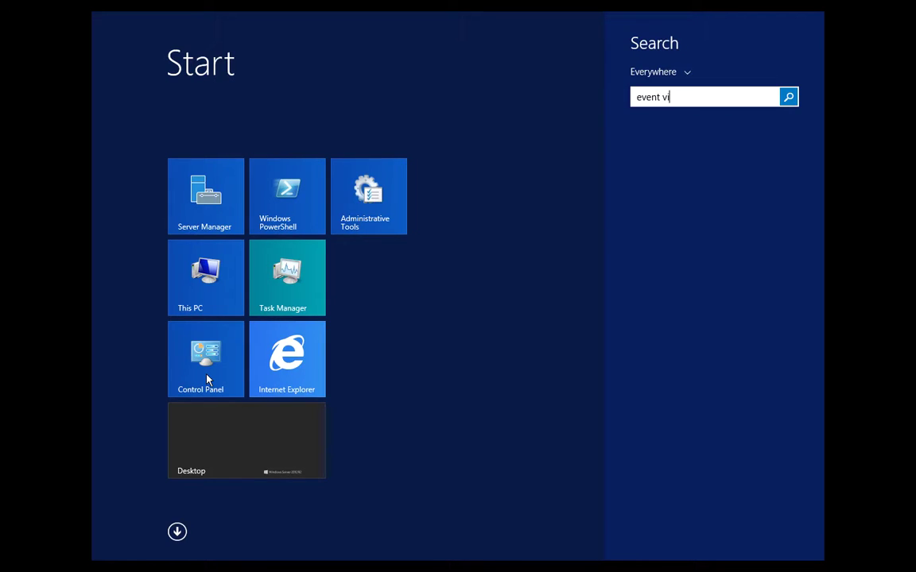
left_click(386, 199)
left_click(387, 199)
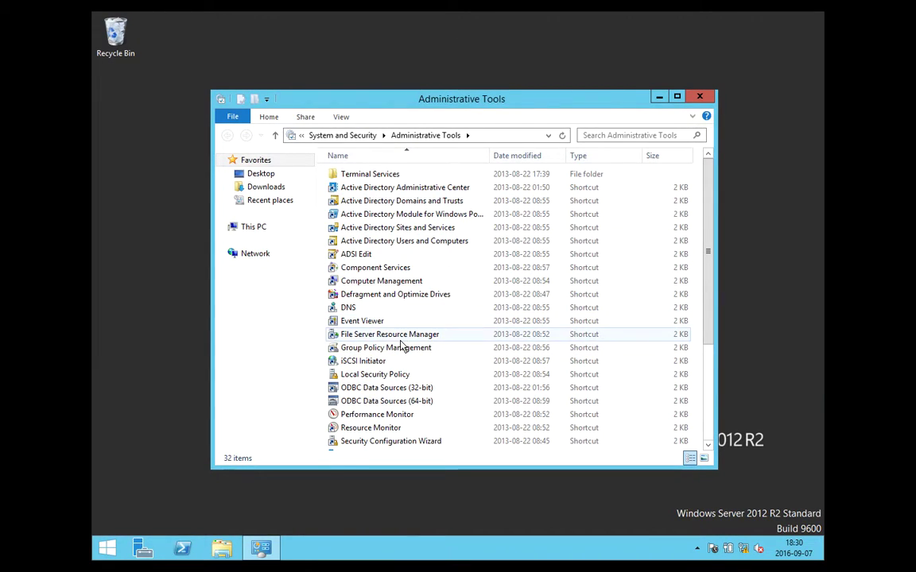
left_click(387, 335)
double_click(386, 323)
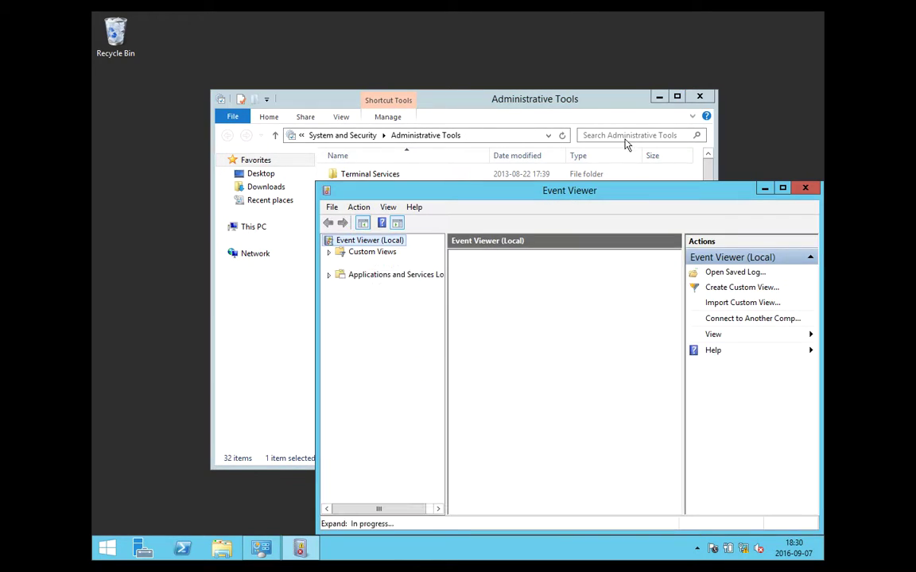
Step: Review the Security log under Windows Logs in a maximized Event Viewer, and minimize the window
left_click(658, 96)
left_click_drag(632, 194, 422, 52)
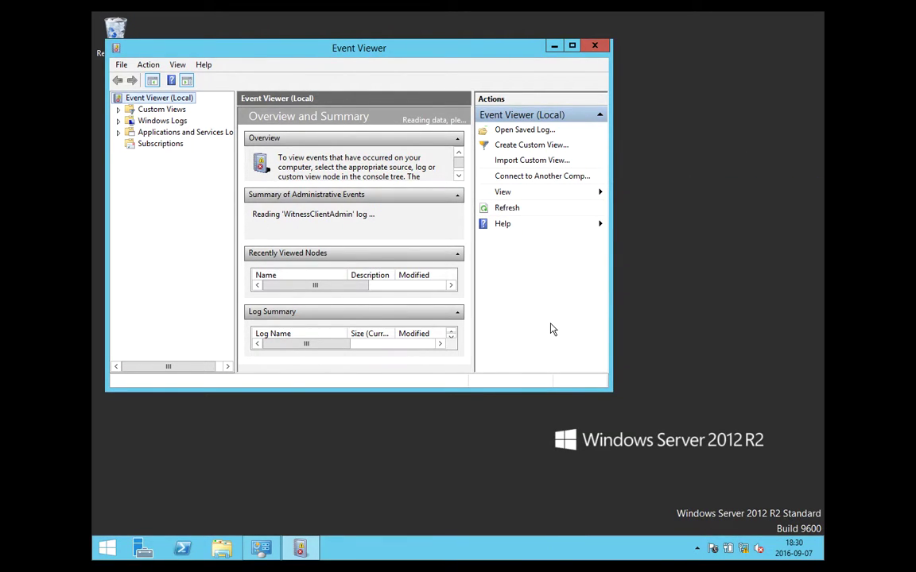
left_click(119, 122)
double_click(512, 40)
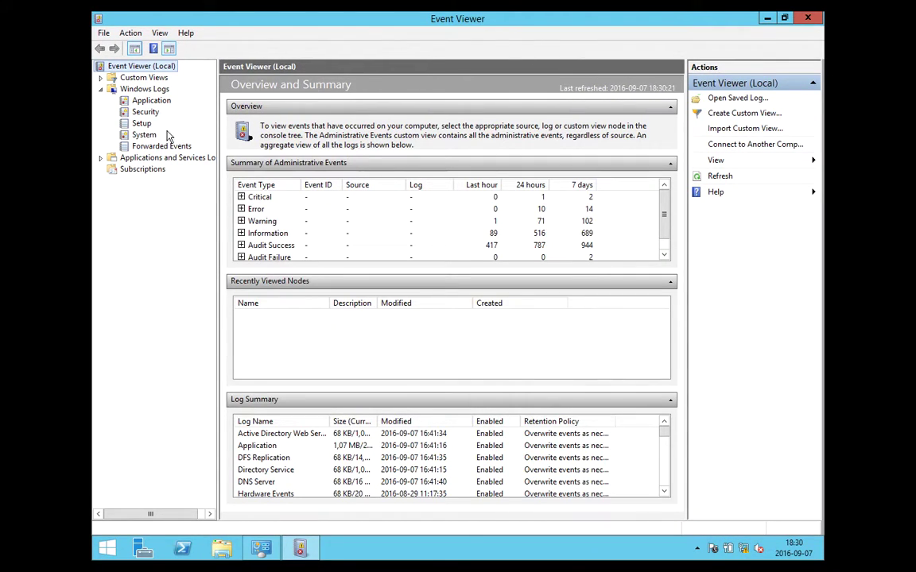
left_click(144, 114)
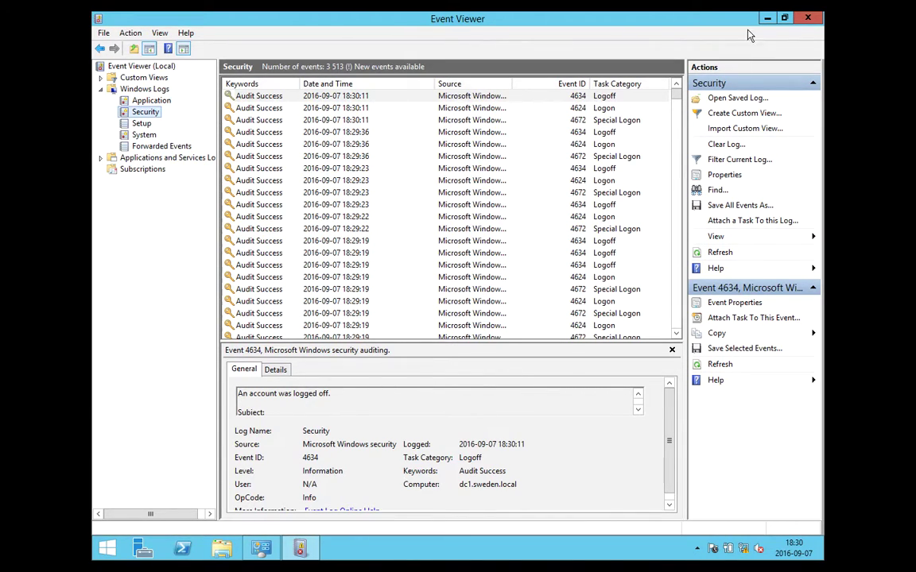
left_click(767, 18)
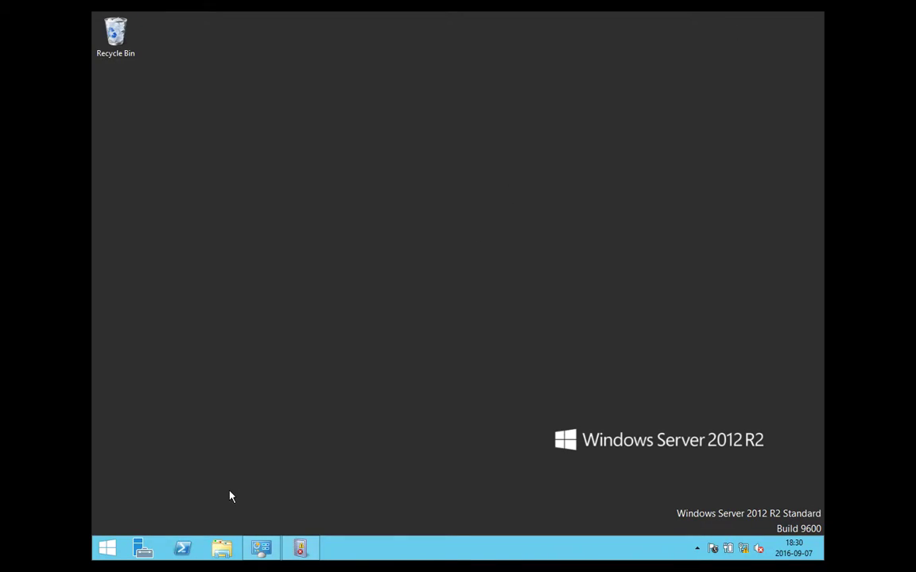
Step: Open Group Policy Management from Server Manager, maximize it and widen the console tree to show the full policy names
left_click(158, 539)
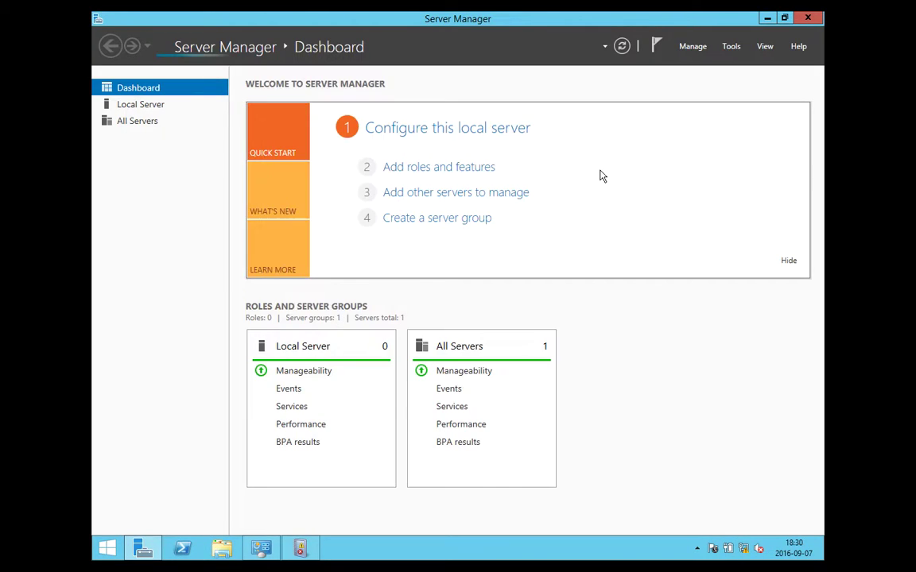
left_click(730, 46)
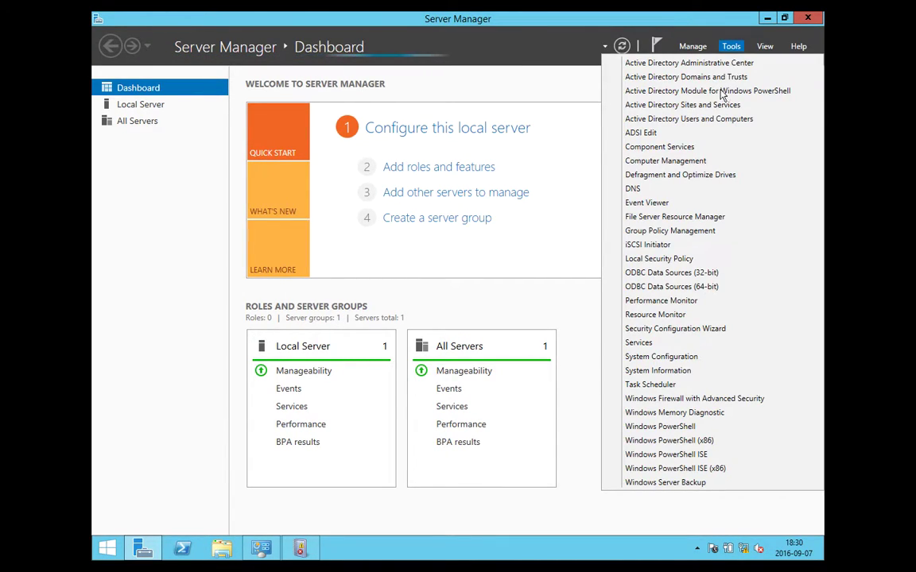
left_click(697, 232)
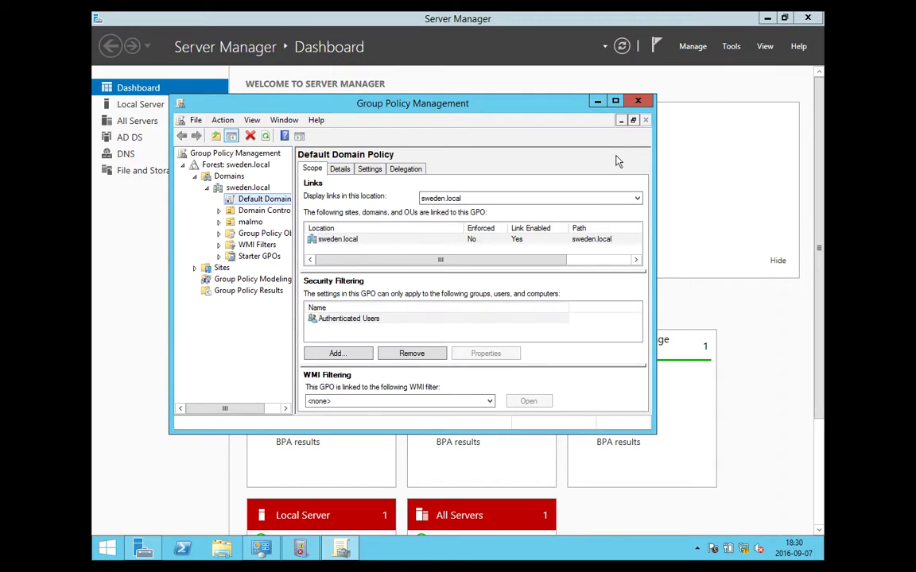
left_click(616, 102)
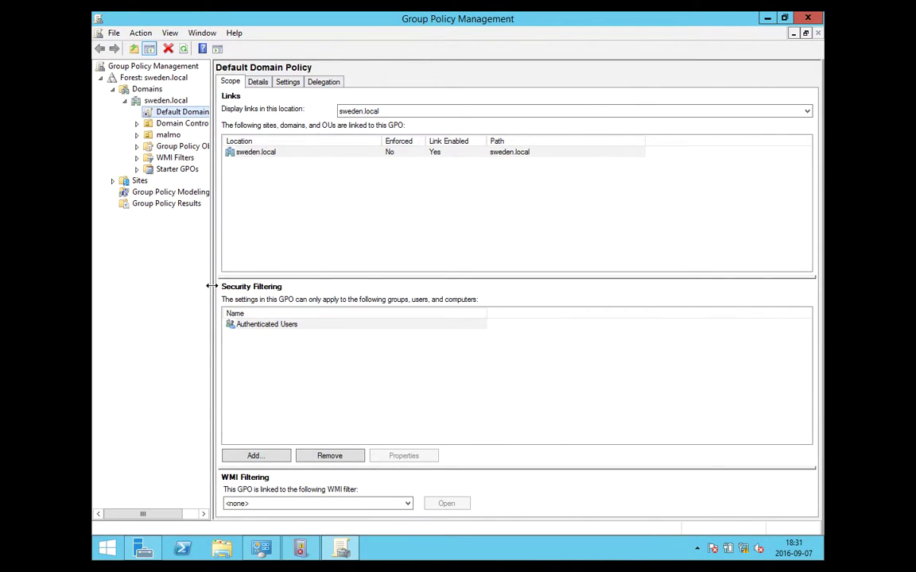
left_click_drag(211, 286, 278, 286)
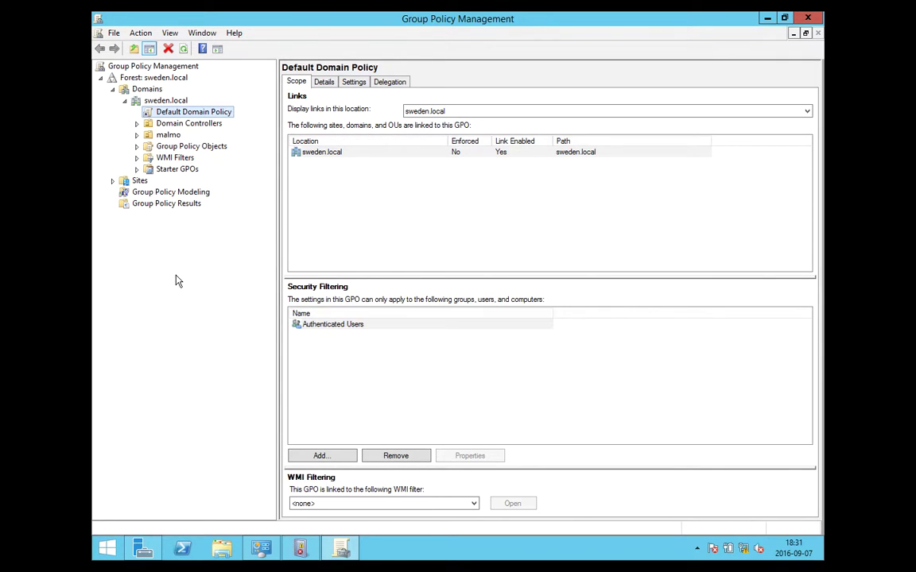
Step: Open the Default Domain Policy of sweden.local for editing in a maximized editor window
right_click(201, 119)
left_click(210, 126)
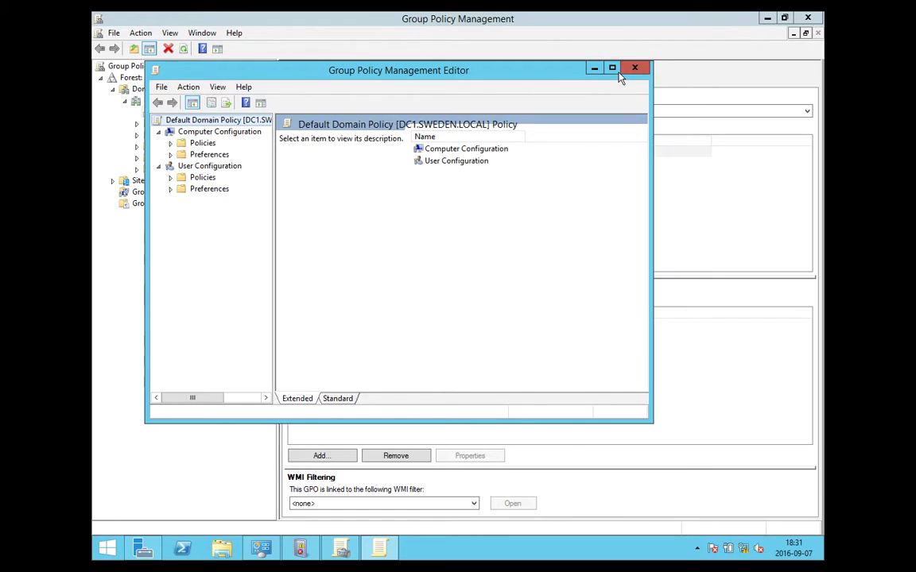
left_click(612, 68)
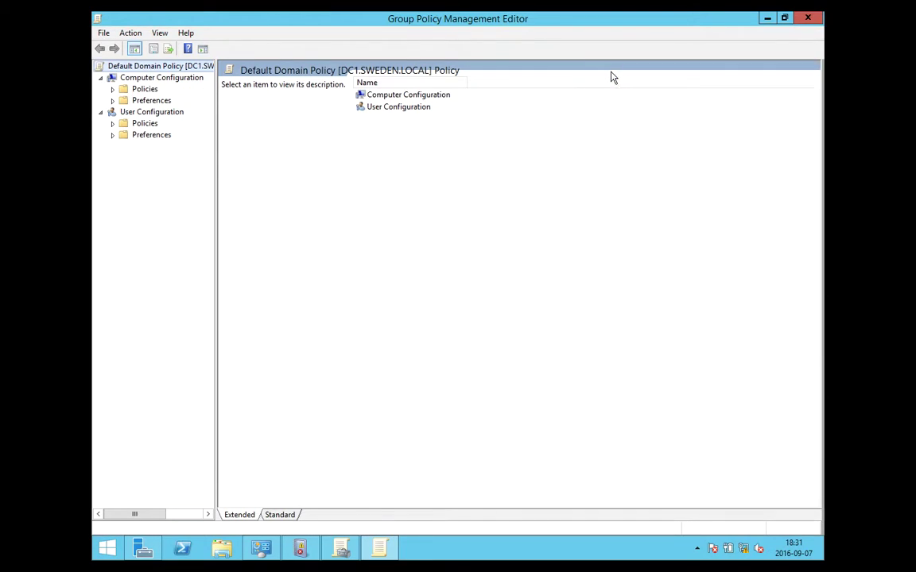
Step: Expand the Computer Configuration policies down to Windows Settings > Security Settings and widen the tree to show the full names
left_click(112, 89)
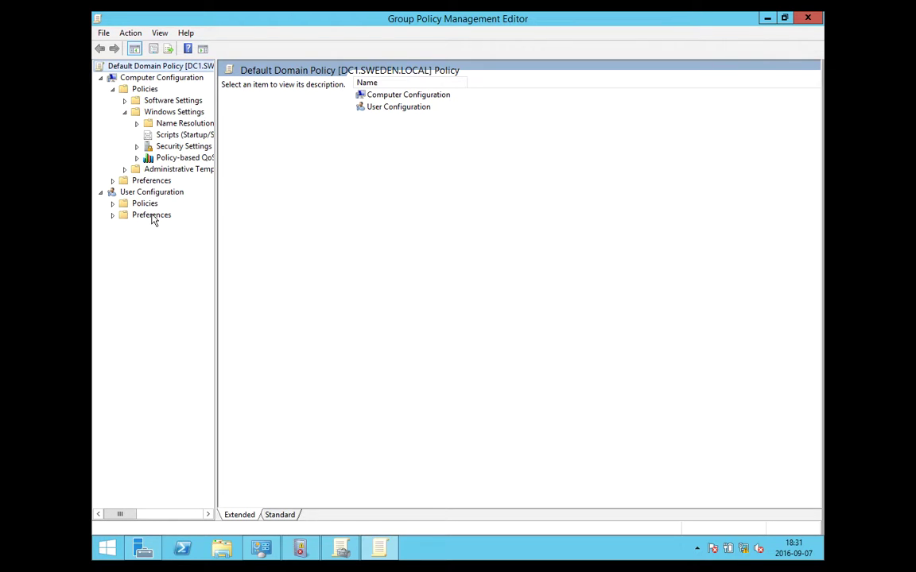
left_click(137, 148)
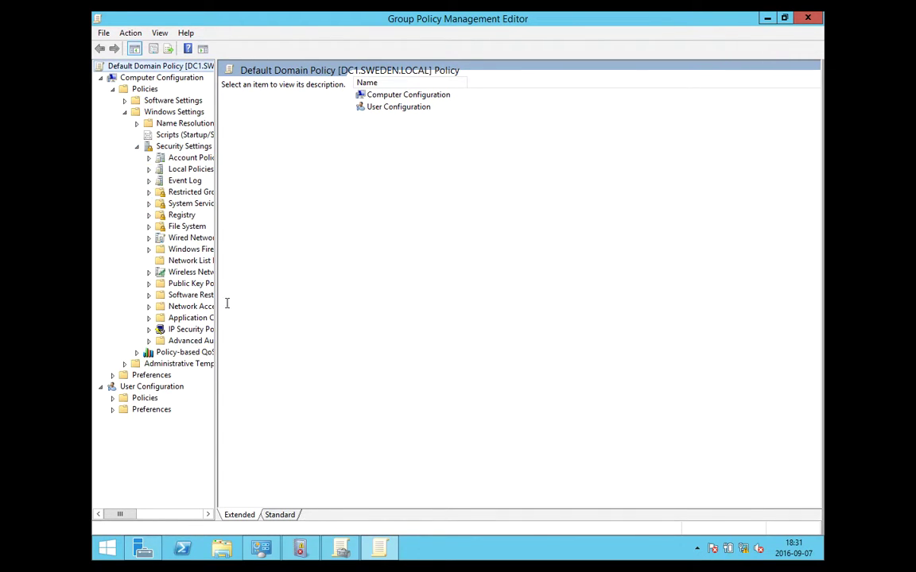
left_click_drag(216, 303, 317, 307)
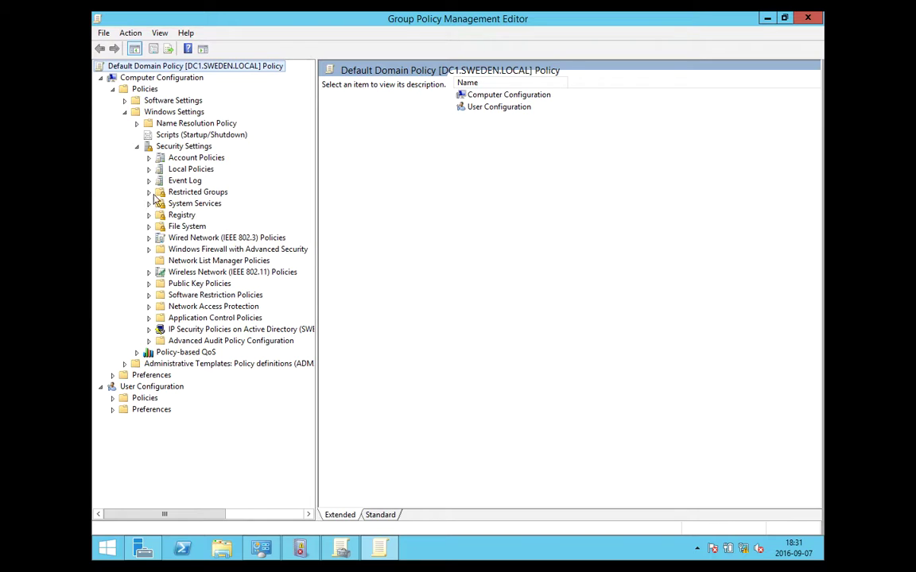
Step: Display the Audit Policy settings under Local Policies and view the Audit logon events properties without changing them
left_click(174, 169)
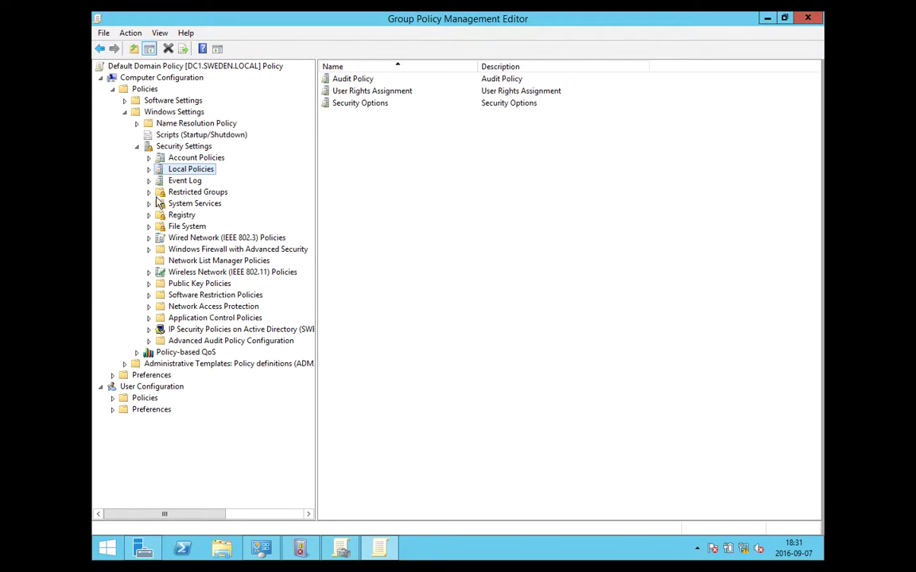
left_click(148, 169)
left_click(191, 180)
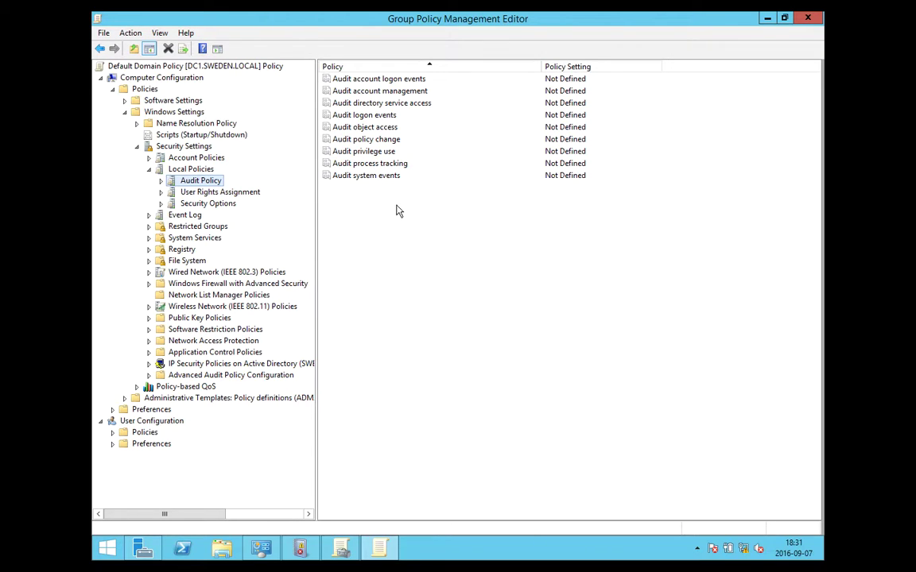
double_click(384, 116)
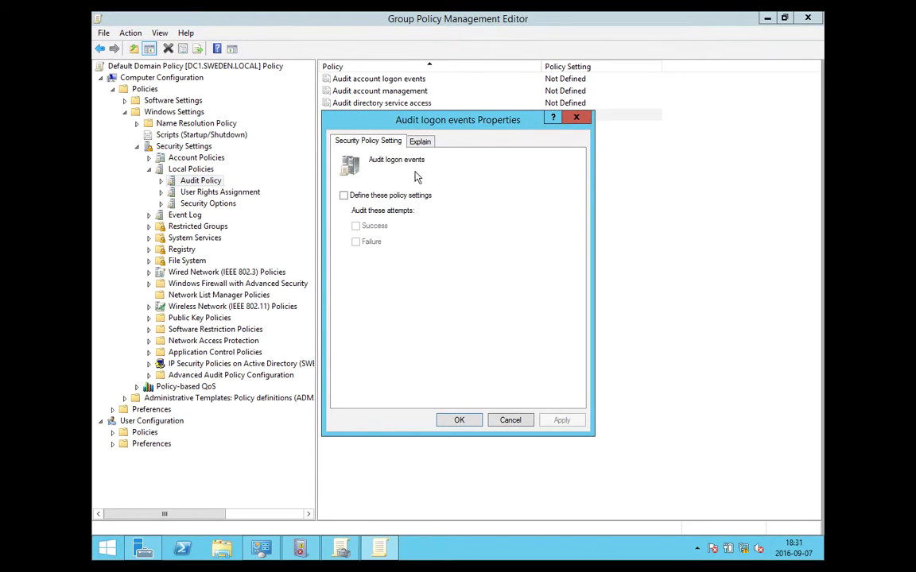
left_click(577, 118)
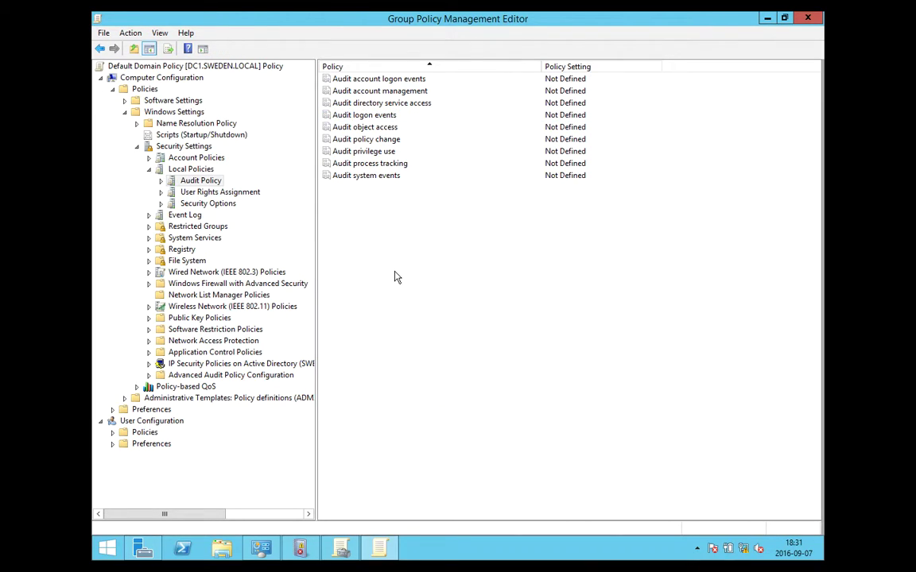
Step: Expand Advanced Audit Policy Configuration, view the Account Logon subcategories and display the Audit Policies summary
left_click(197, 376)
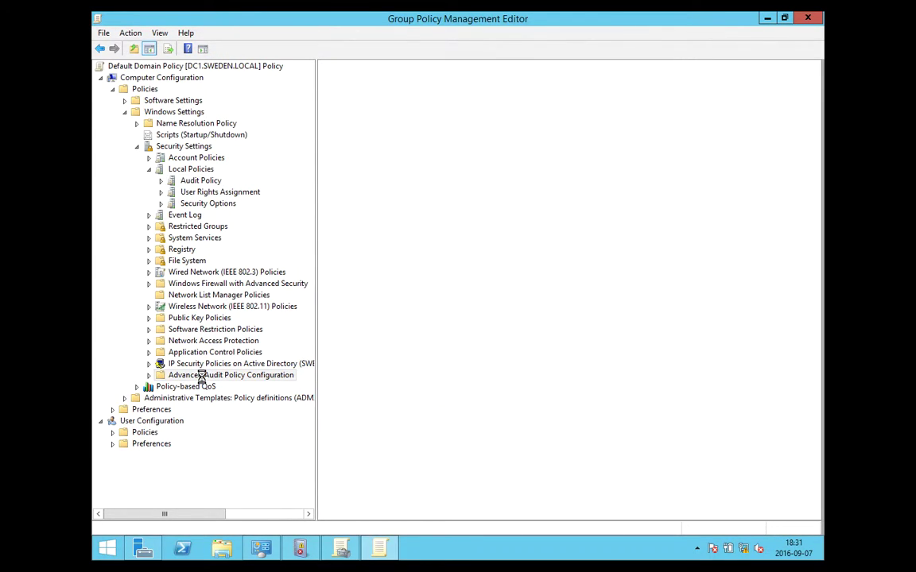
left_click(149, 376)
double_click(191, 387)
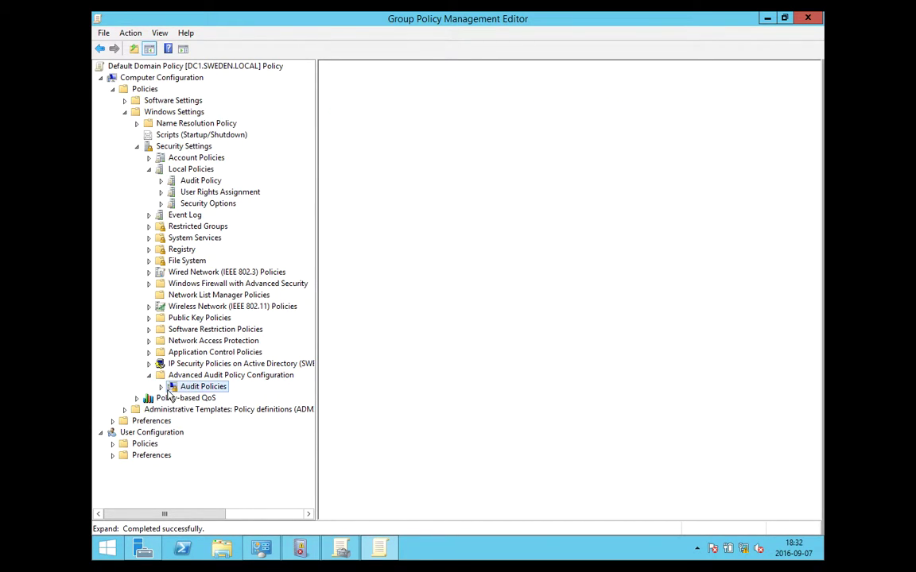
left_click(214, 399)
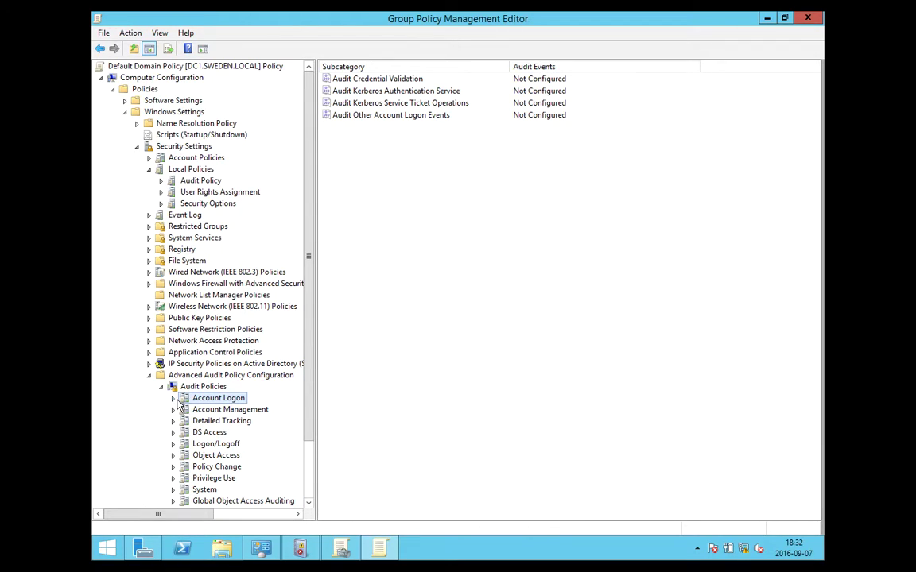
left_click_drag(311, 374, 323, 438)
left_click(203, 318)
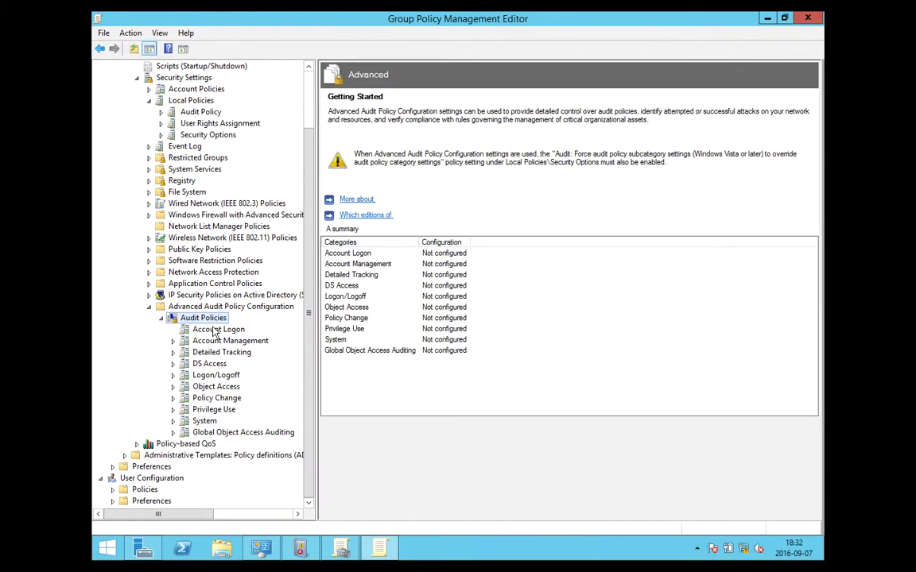
Step: Browse the advanced audit categories from Account Management down to Logon/Logoff
left_click(216, 342)
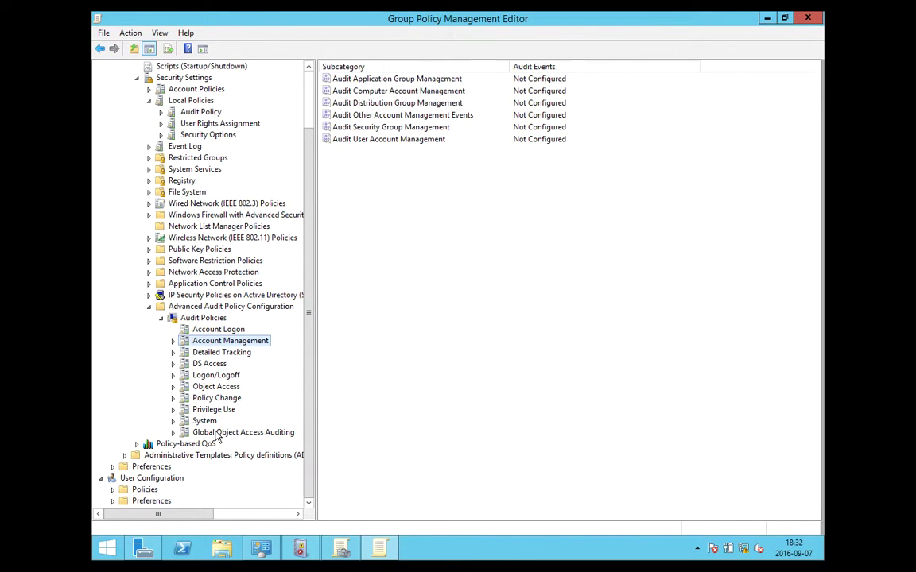
key("Down")
key("Down")
key("Down")
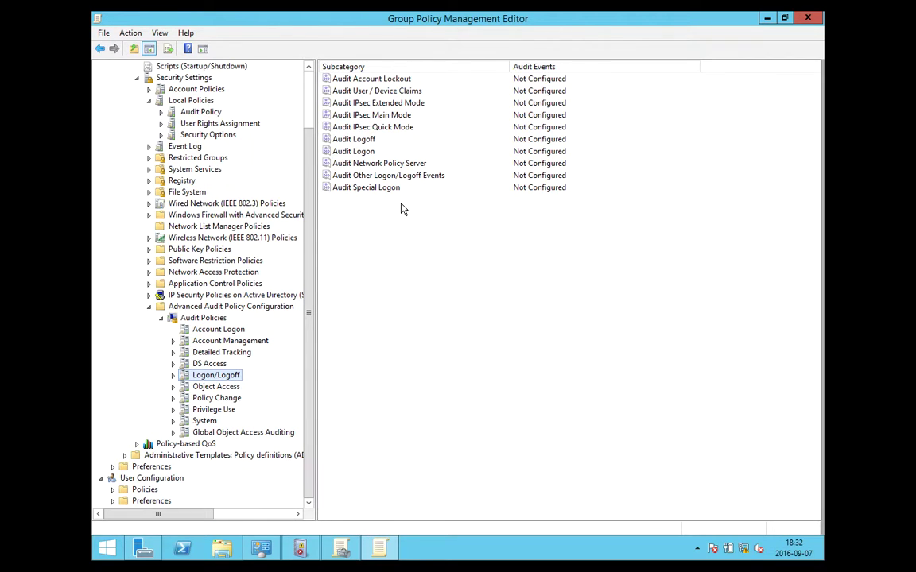
Step: Read the explanation of the Audit Account Lockout setting and close its properties without changes
double_click(389, 83)
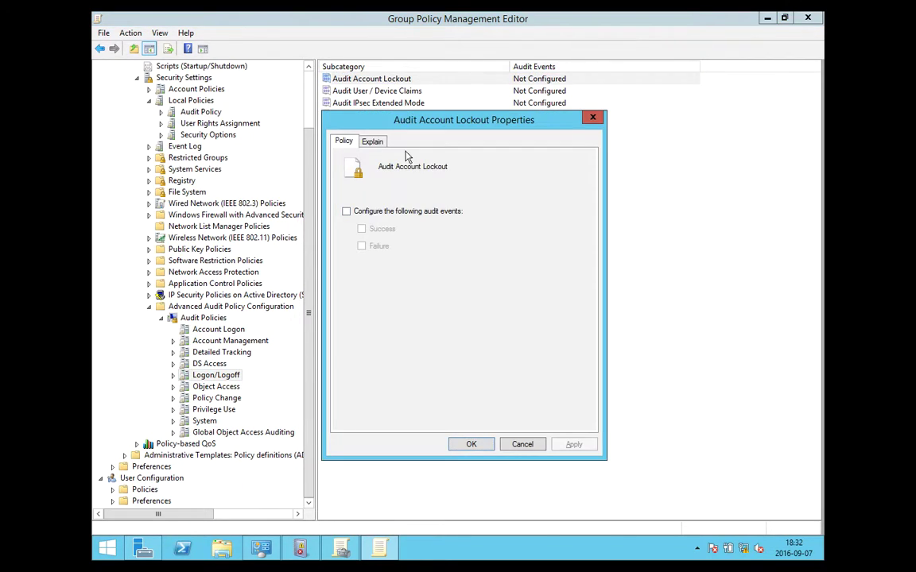
left_click(373, 143)
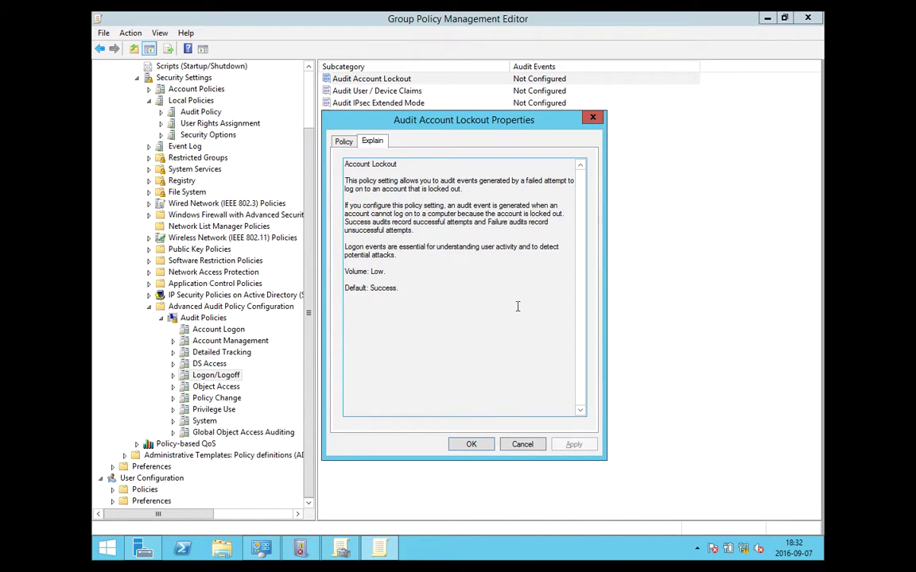
left_click(592, 117)
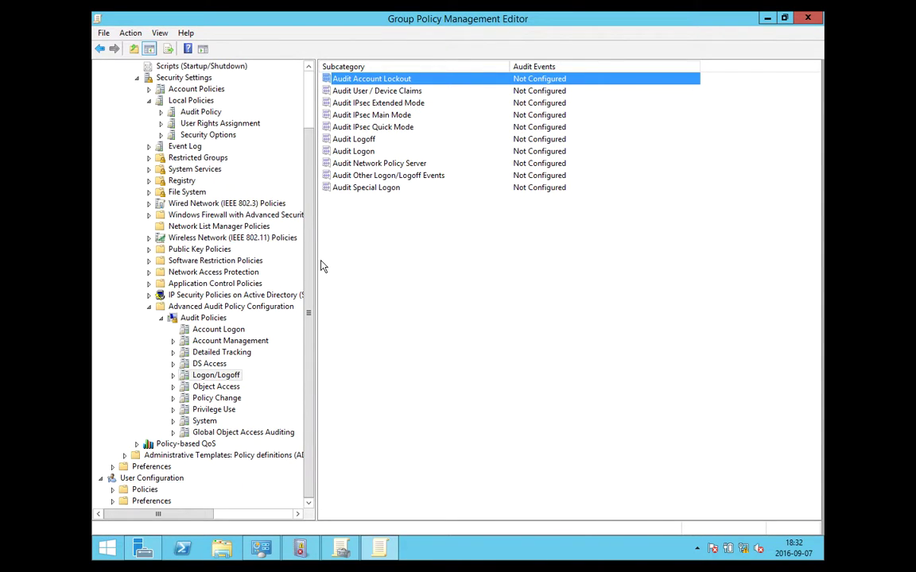
left_click_drag(308, 254, 309, 208)
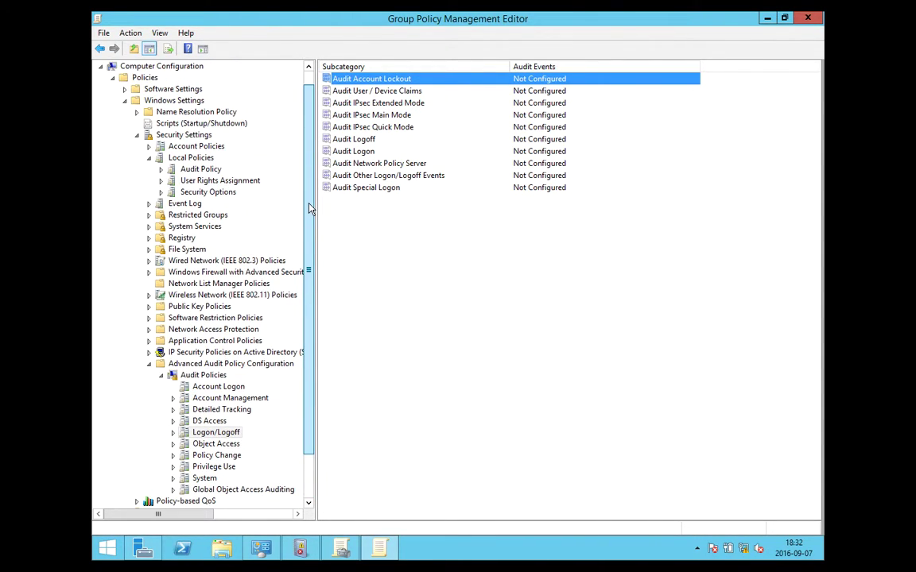
left_click(440, 383)
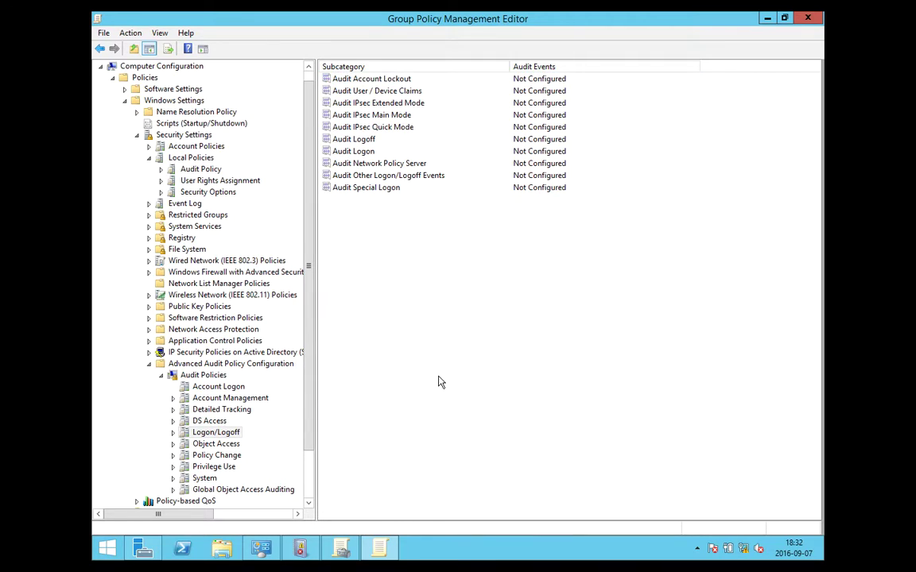
Step: Switch to File Explorer and open the properties of the homefolder folder on drive E:
left_click(222, 548)
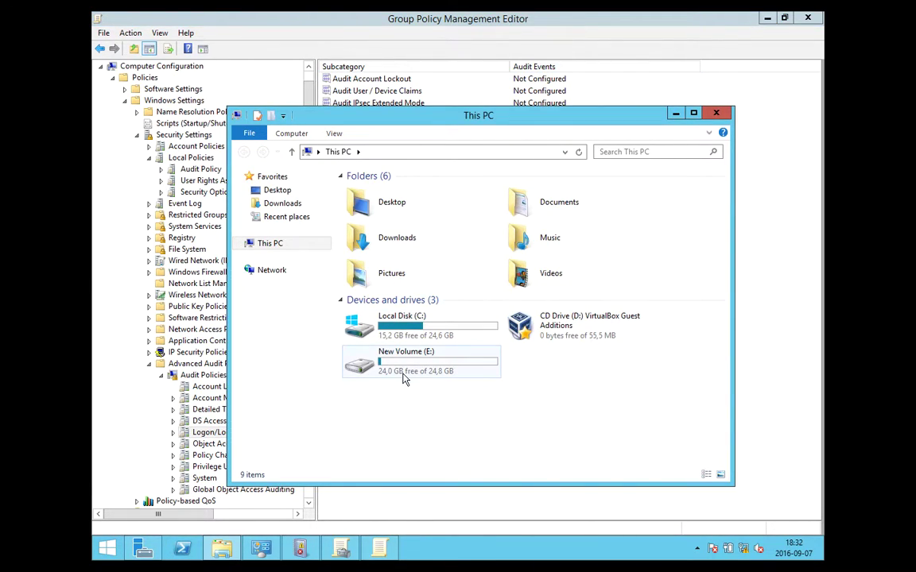
double_click(402, 377)
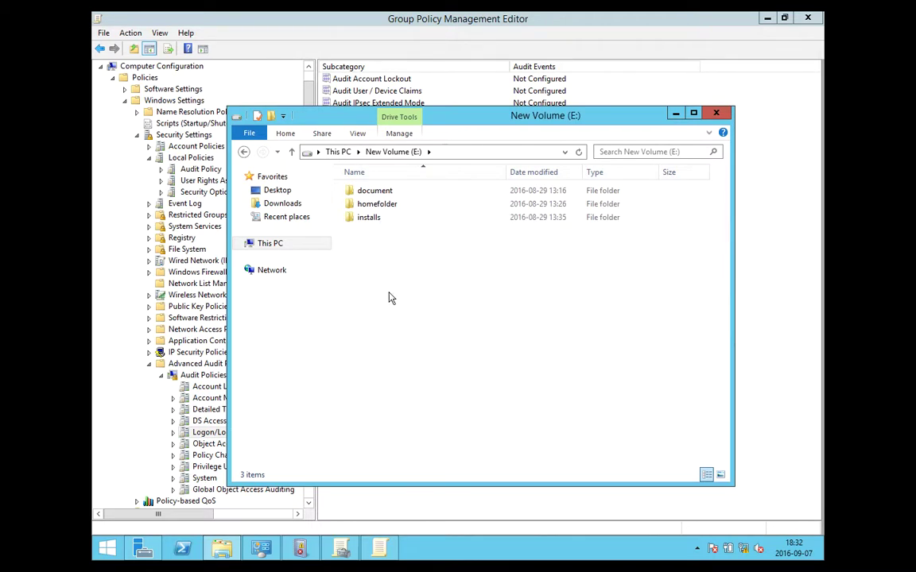
right_click(370, 208)
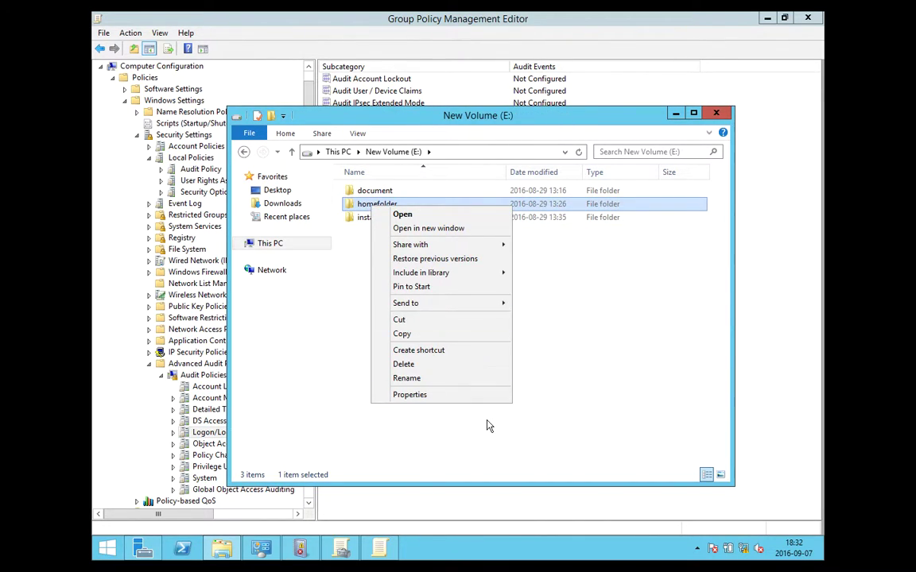
left_click(475, 396)
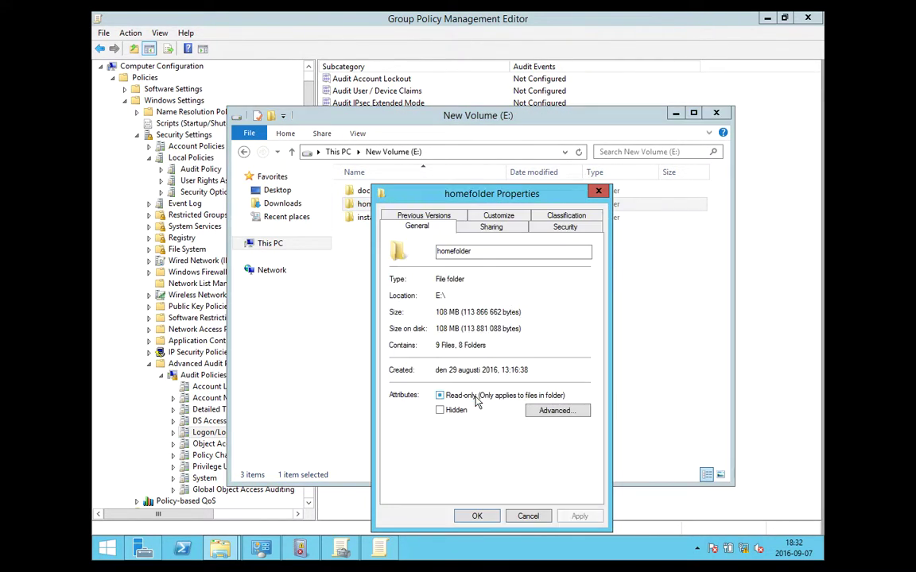
Step: View homefolder's advanced sharing settings and advanced attributes, leaving both without changes
left_click(492, 229)
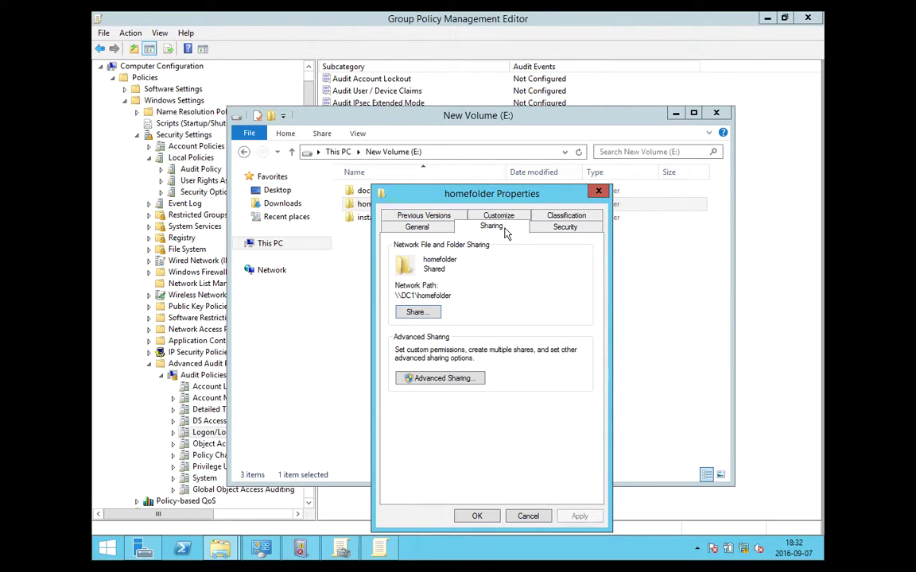
left_click(445, 379)
left_click(518, 419)
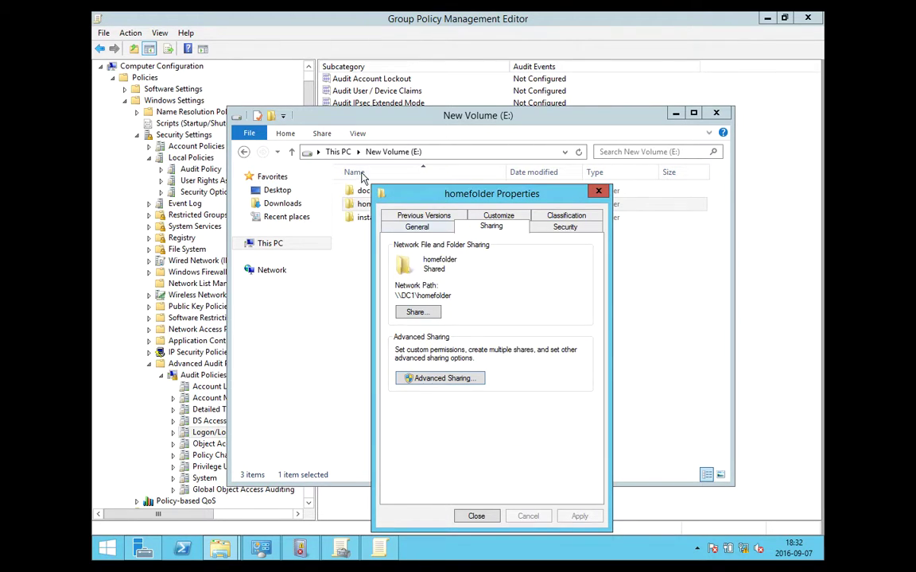
left_click(415, 228)
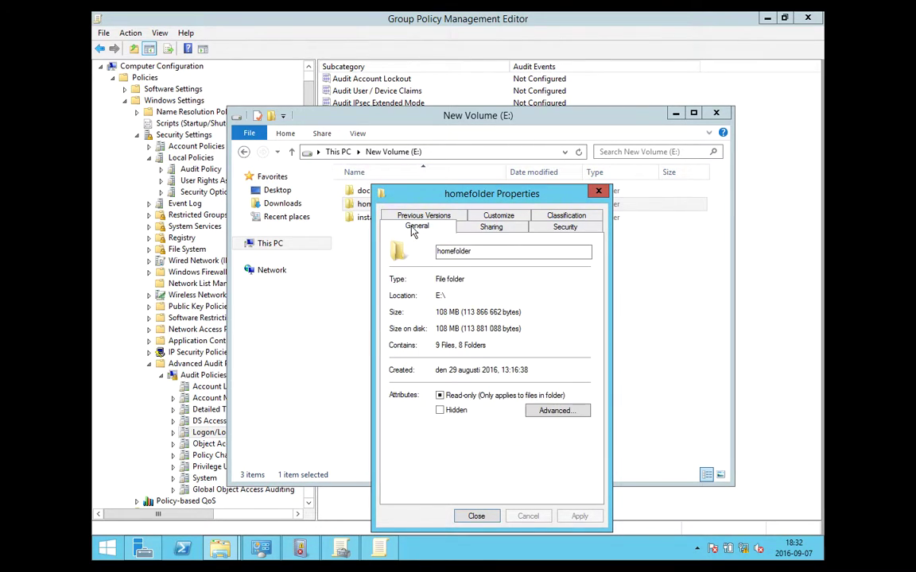
left_click(554, 410)
left_click(598, 415)
Step: View the share permissions of homefolder in its advanced sharing settings and leave them without changes
left_click(502, 231)
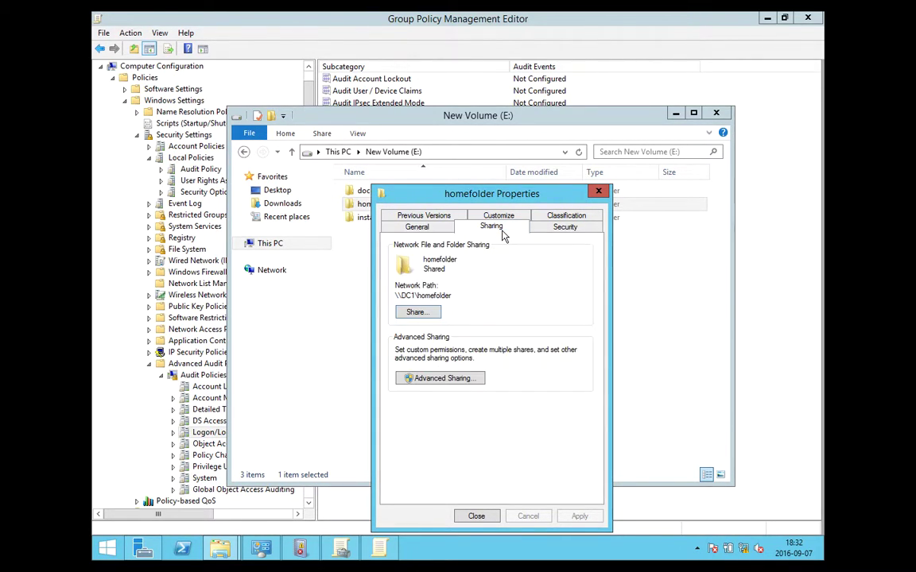
left_click(437, 377)
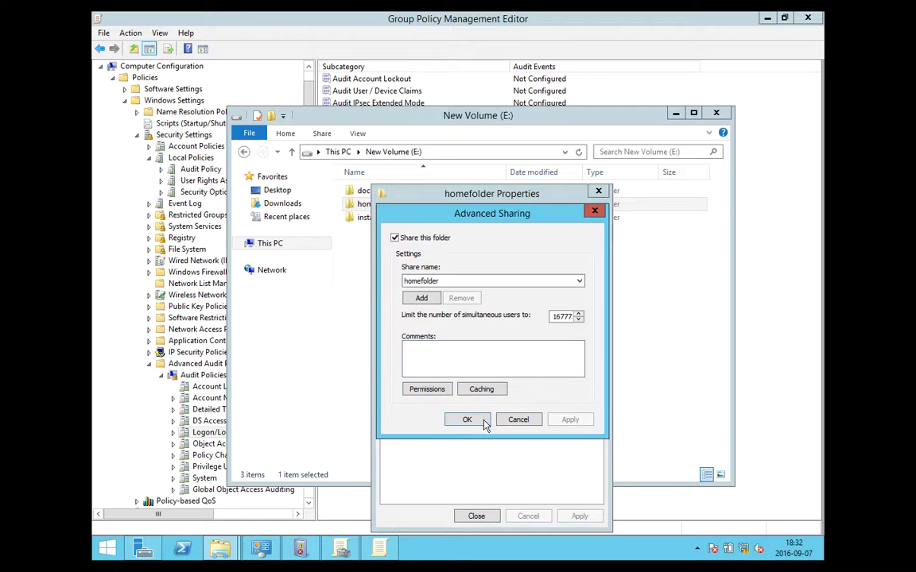
left_click(435, 388)
left_click(540, 486)
left_click(523, 424)
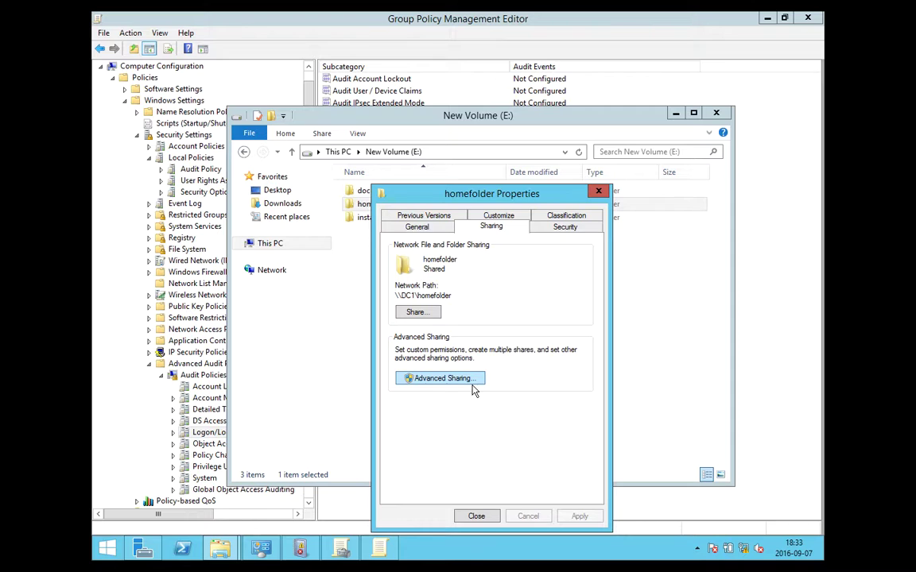
Step: Display the auditing entries in the advanced security settings of homefolder
left_click(554, 229)
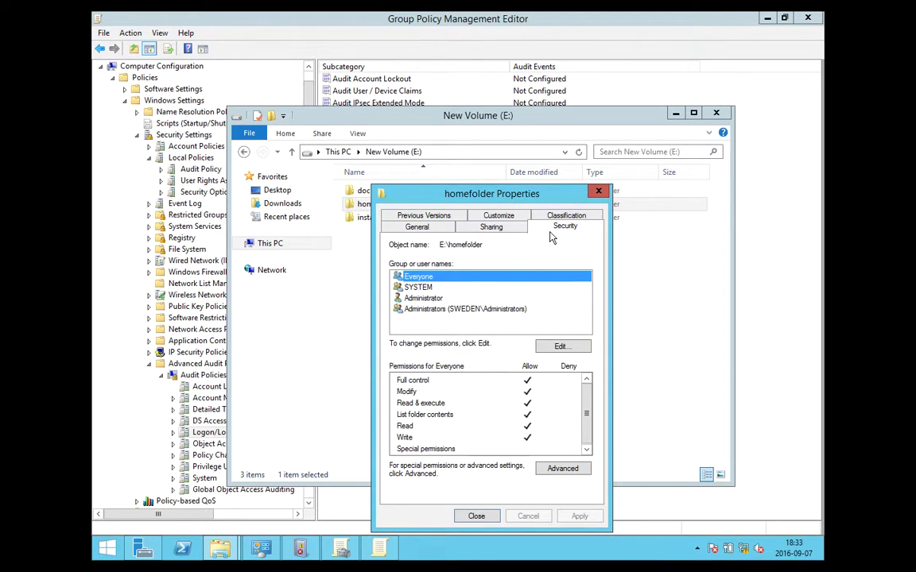
left_click(555, 469)
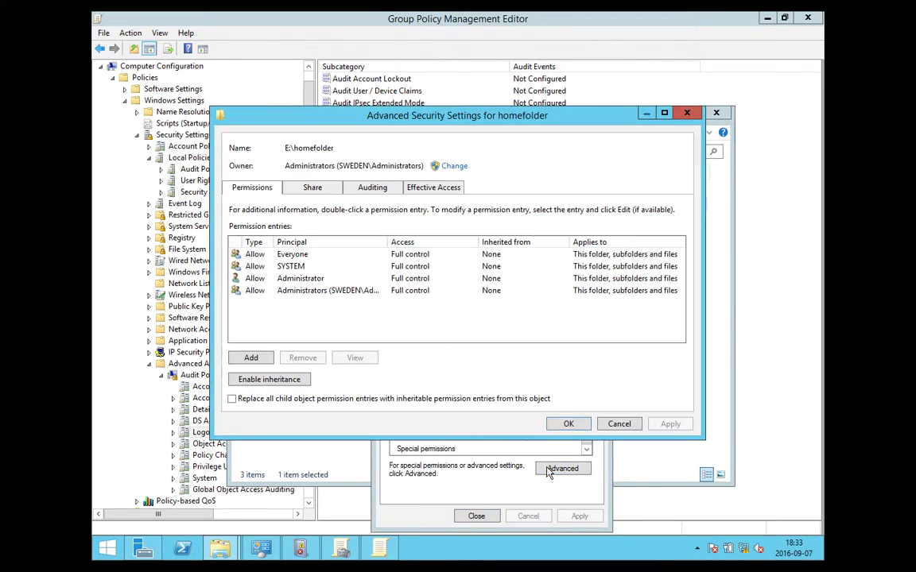
left_click(687, 112)
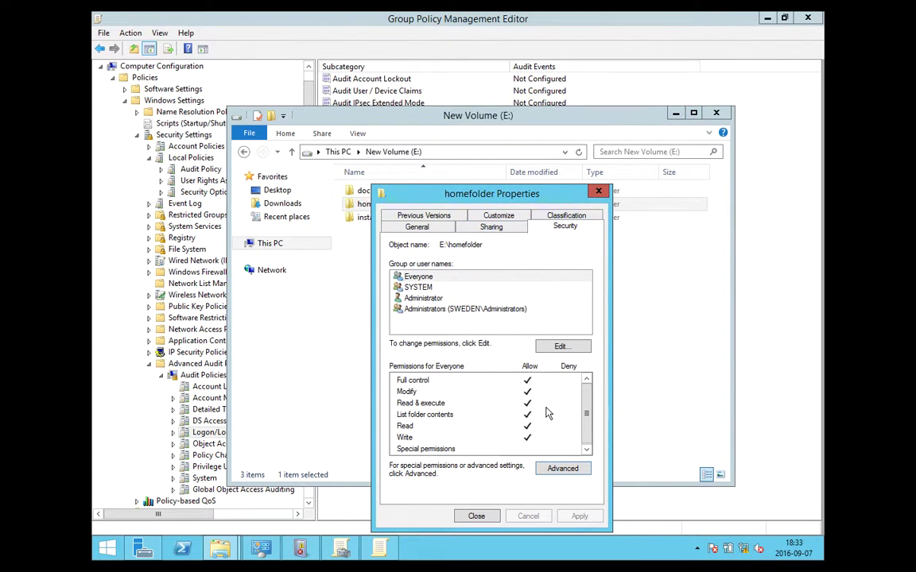
left_click(563, 469)
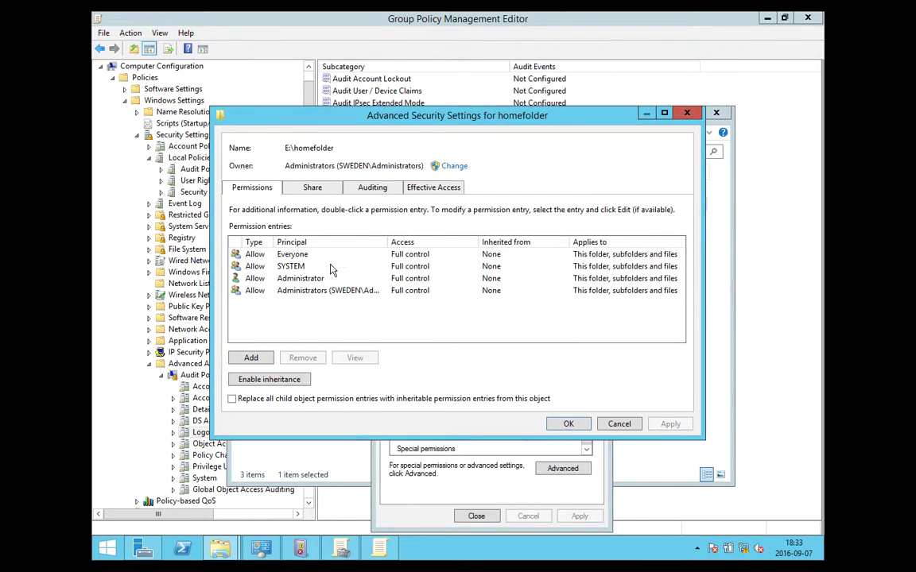
left_click(368, 190)
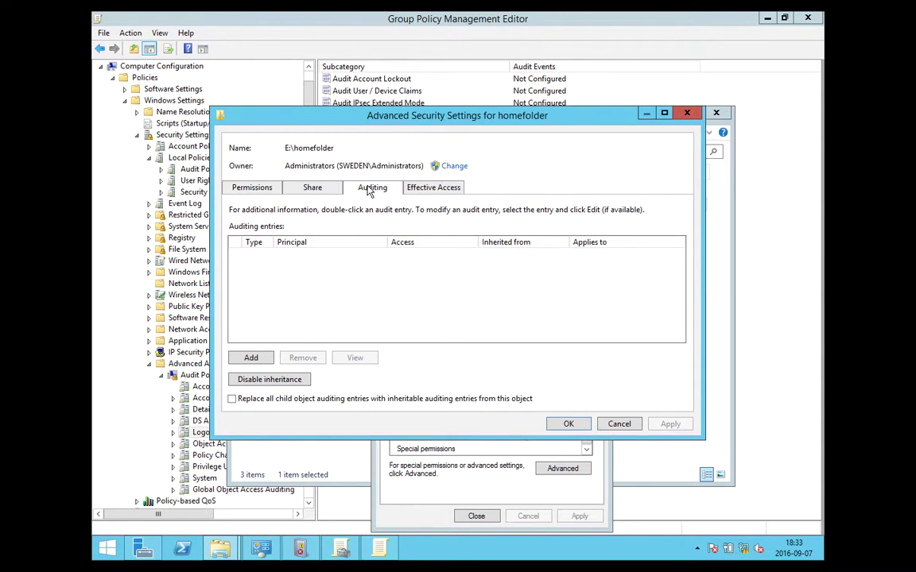
Step: Add a new auditing entry for homefolder with Everyone as the principal
left_click(264, 360)
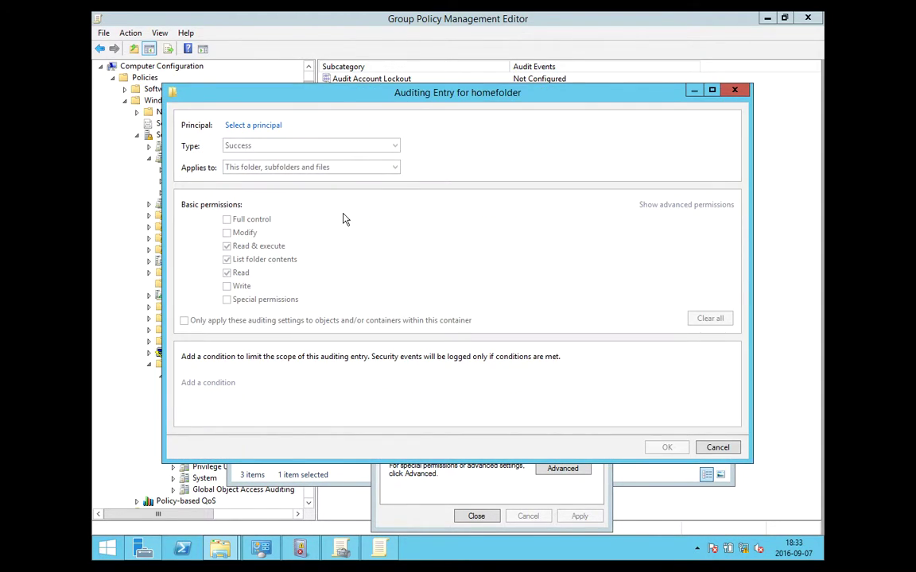
left_click(268, 125)
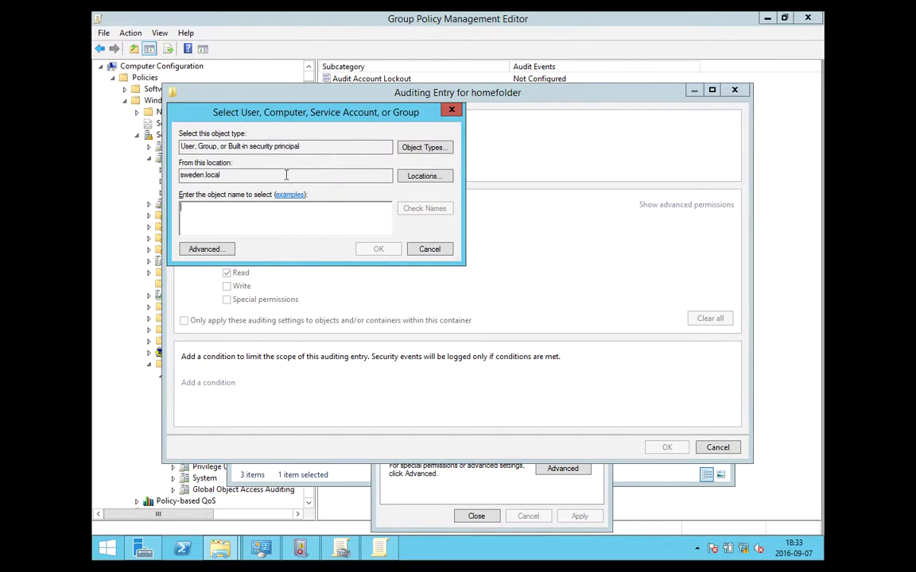
type("ne")
key("alt+k")
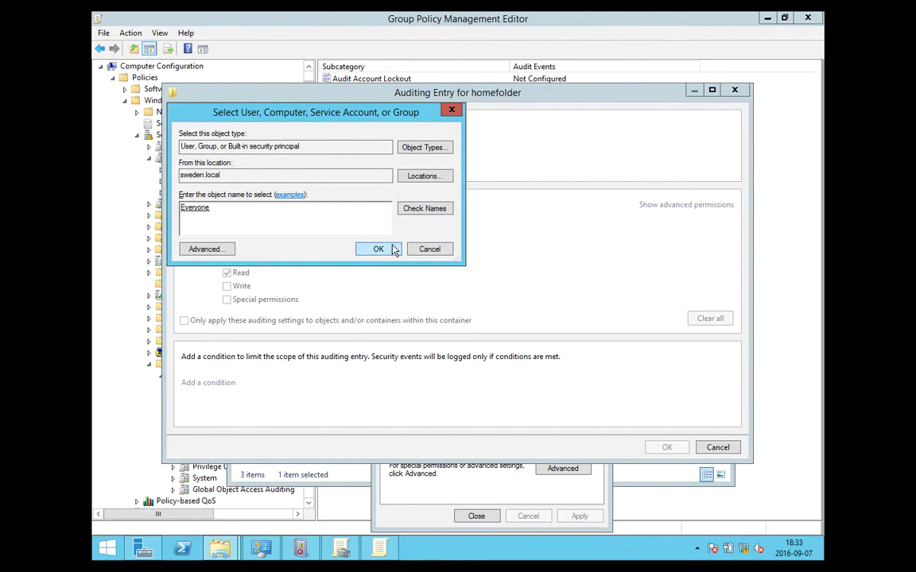
left_click(393, 249)
Step: Set the auditing entry's type to All and apply it to This folder, subfolders and files
left_click(322, 146)
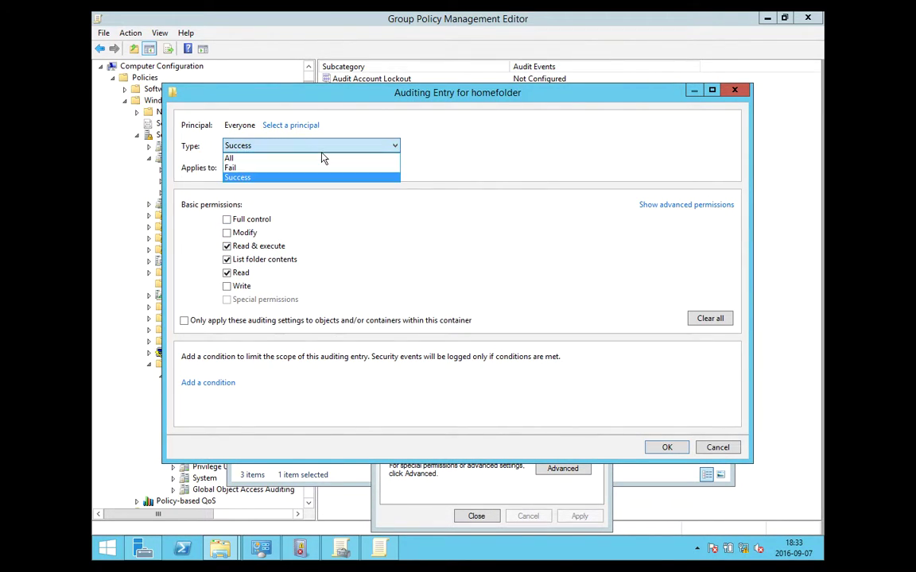
key("Up")
key("Up")
key("Return")
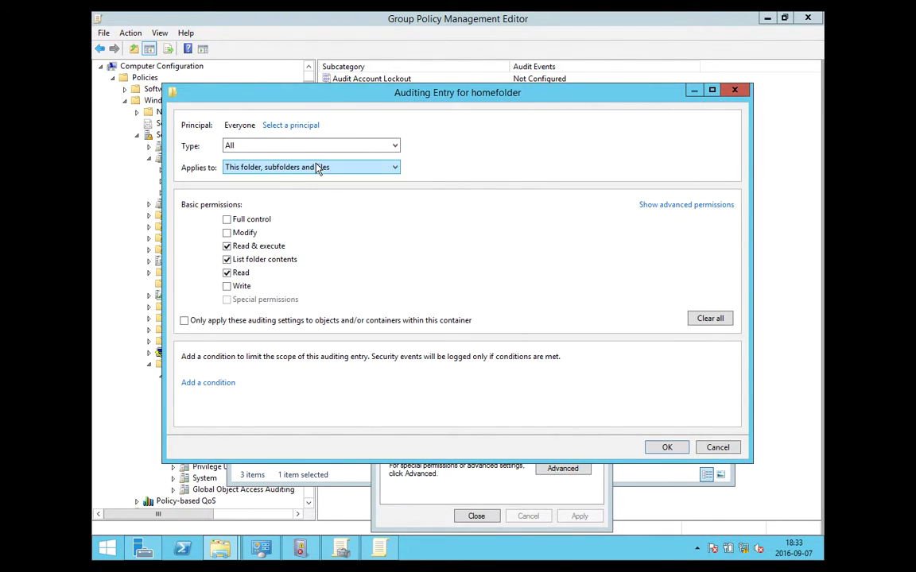
left_click(316, 168)
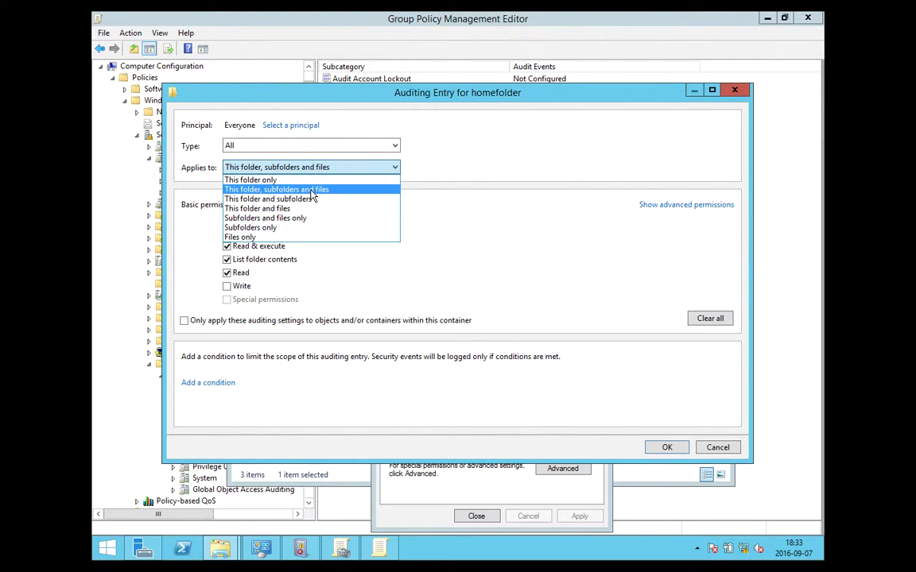
left_click(311, 192)
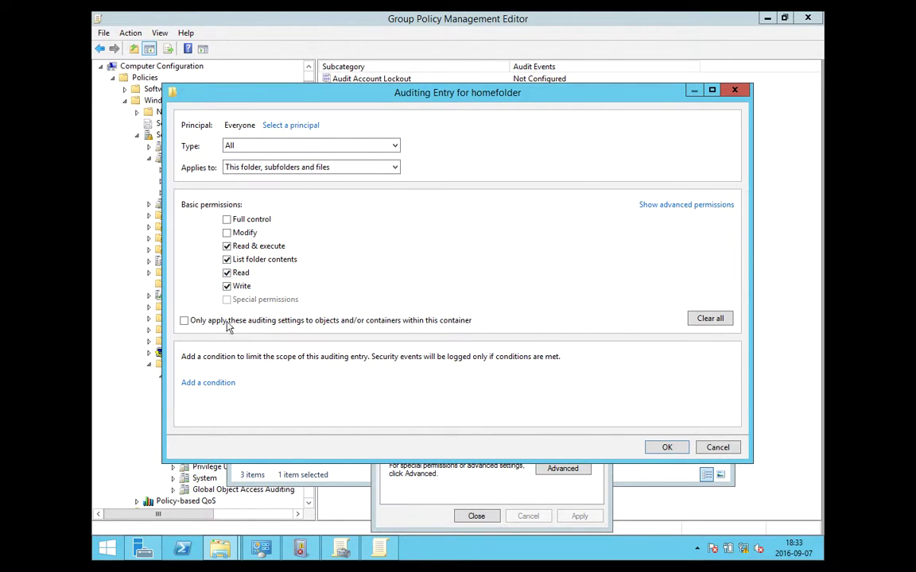
Step: Reduce the audited basic permissions to Read only and show the advanced permissions
left_click(248, 247)
left_click(252, 254)
left_click(242, 287)
left_click(240, 273)
left_click(654, 206)
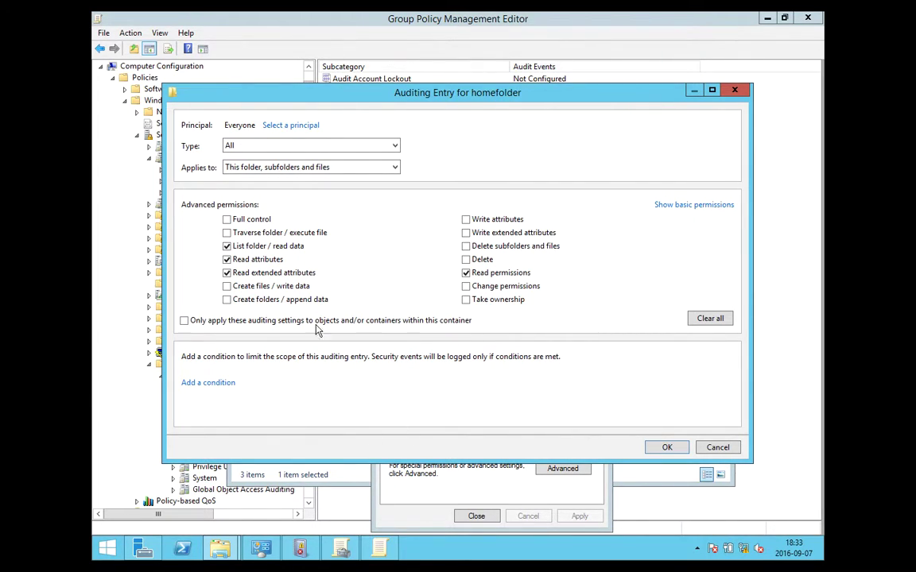
Step: Clear the read-related advanced permissions and leave only Delete selected for auditing
left_click(227, 245)
left_click(227, 273)
left_click(466, 273)
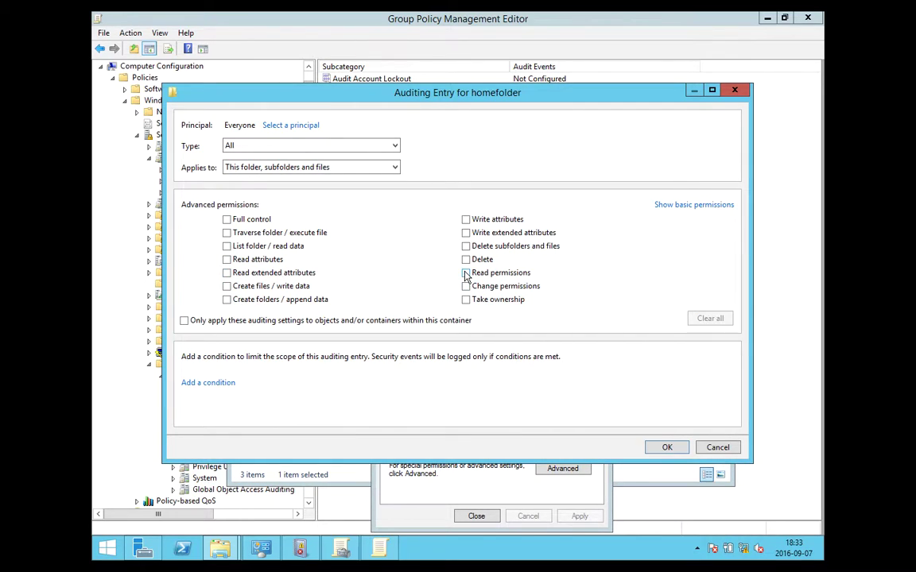
left_click(466, 259)
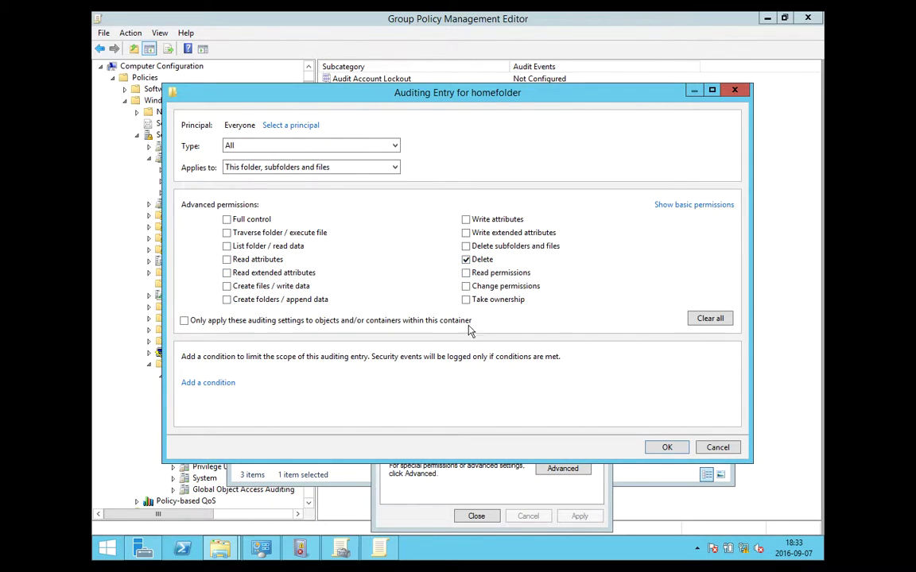
left_click(466, 287)
left_click(474, 306)
Step: Save the auditing entry and close homefolder's advanced security settings and properties
left_click(665, 448)
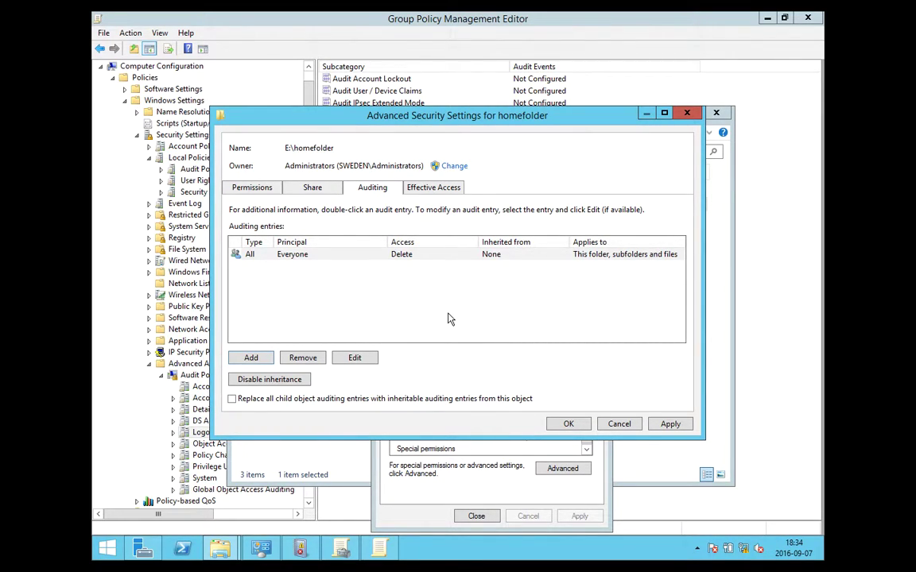
left_click(569, 425)
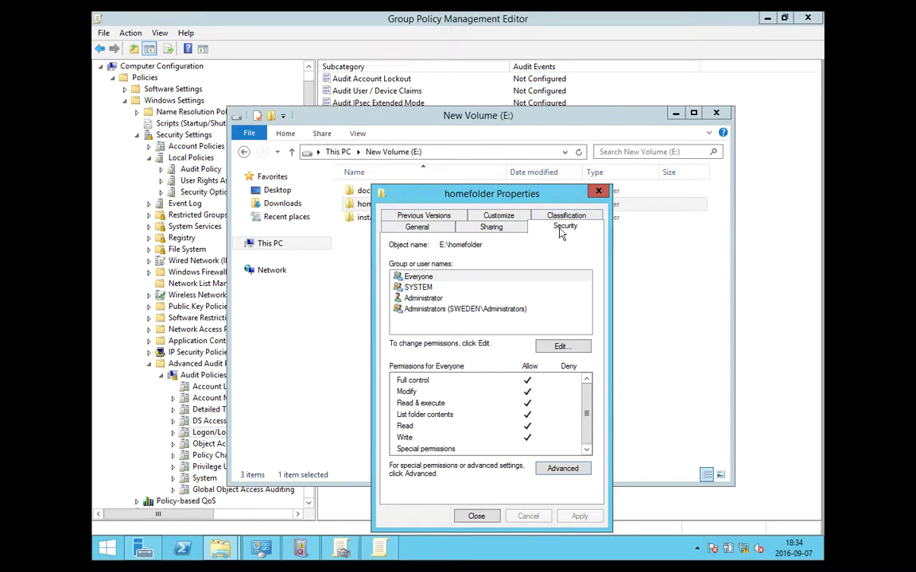
left_click(476, 517)
Step: Move the drive E: window away from the policy tree, and switch to Event Viewer and close it
left_click(429, 205)
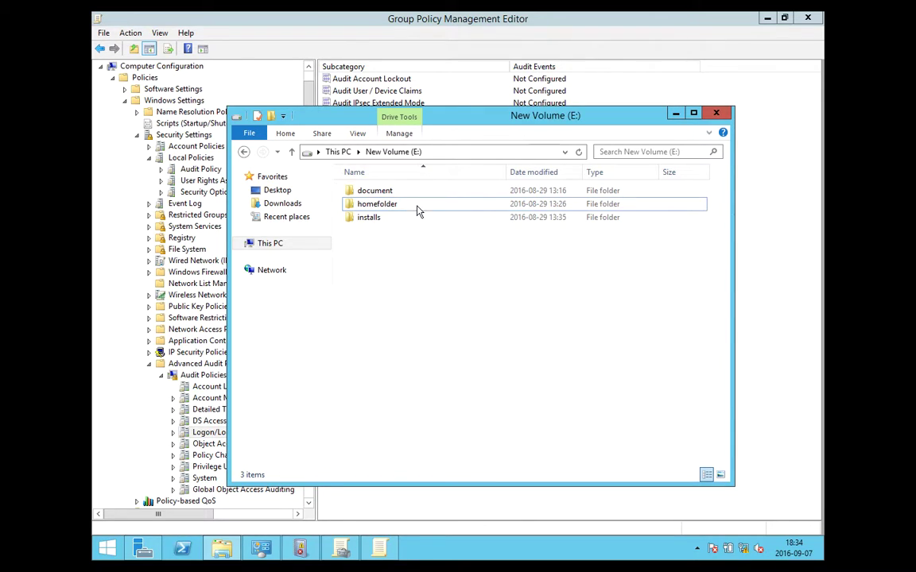
left_click_drag(493, 119, 575, 83)
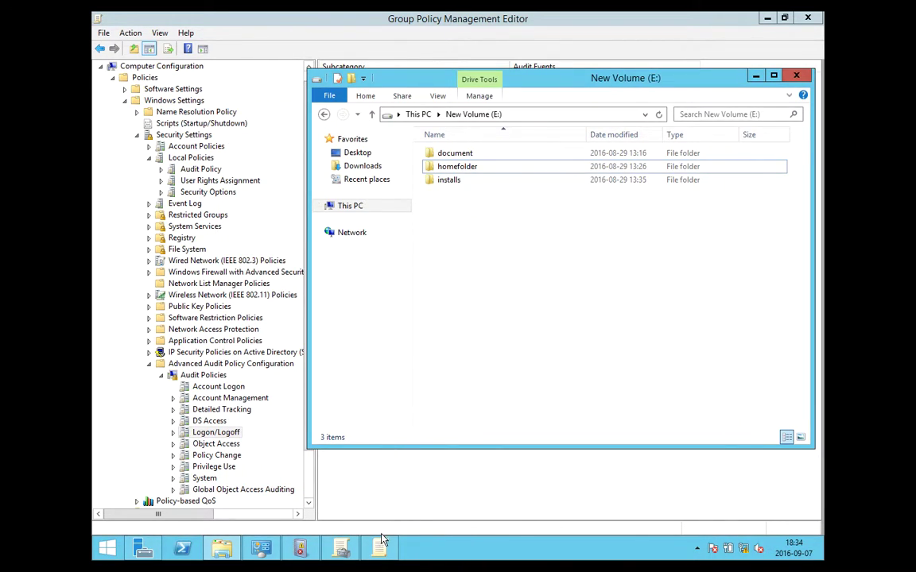
left_click(261, 549)
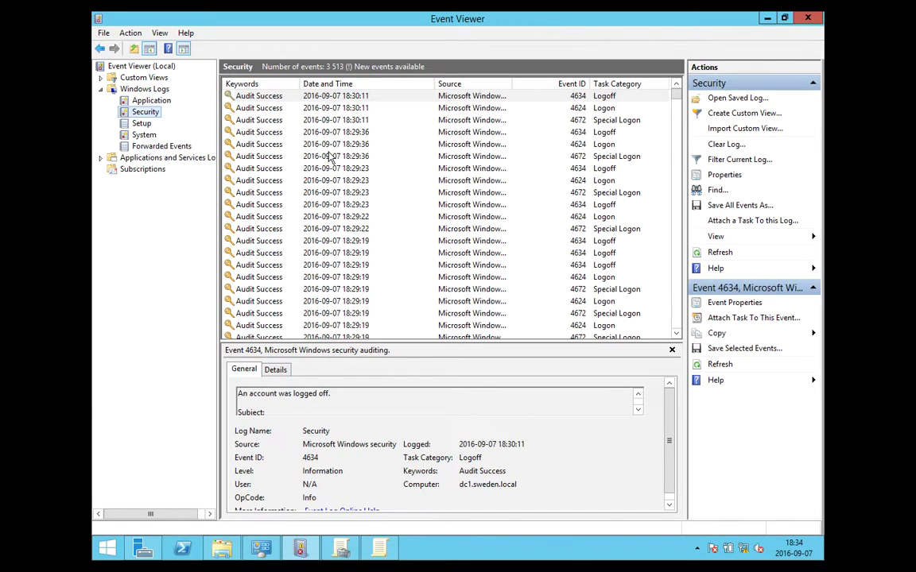
left_click(808, 18)
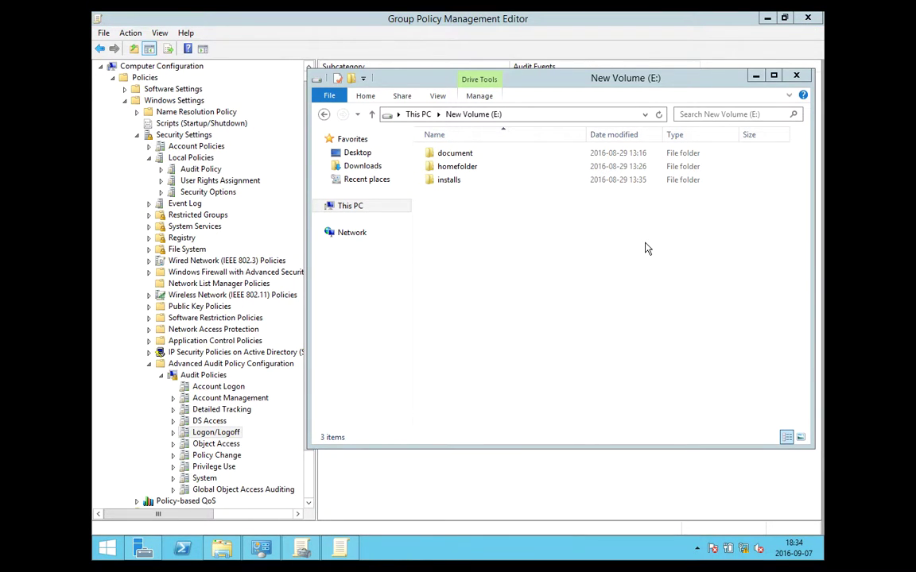